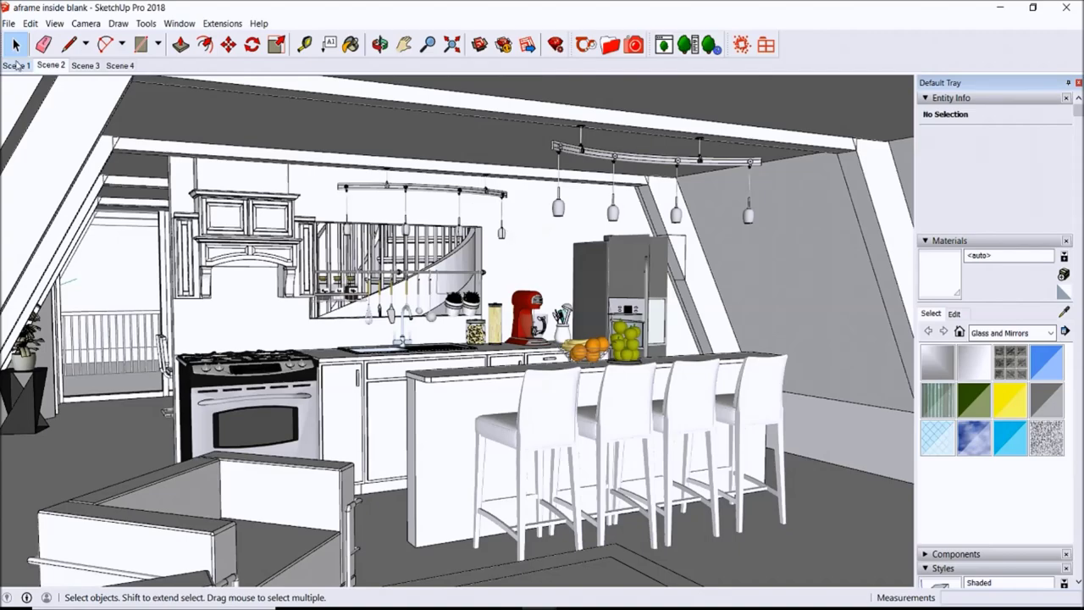
- Orbit out around the A-frame cabin to view its exterior, roof and deck from above
left_click(17, 66)
middle_click_drag(363, 286, 356, 282)
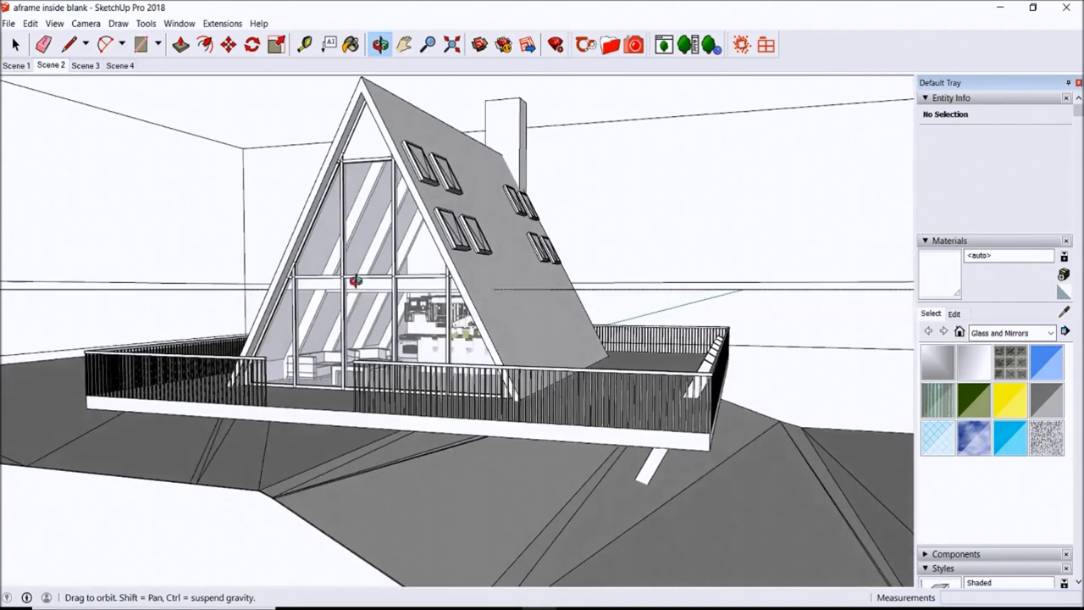
left_click_drag(356, 282, 259, 342)
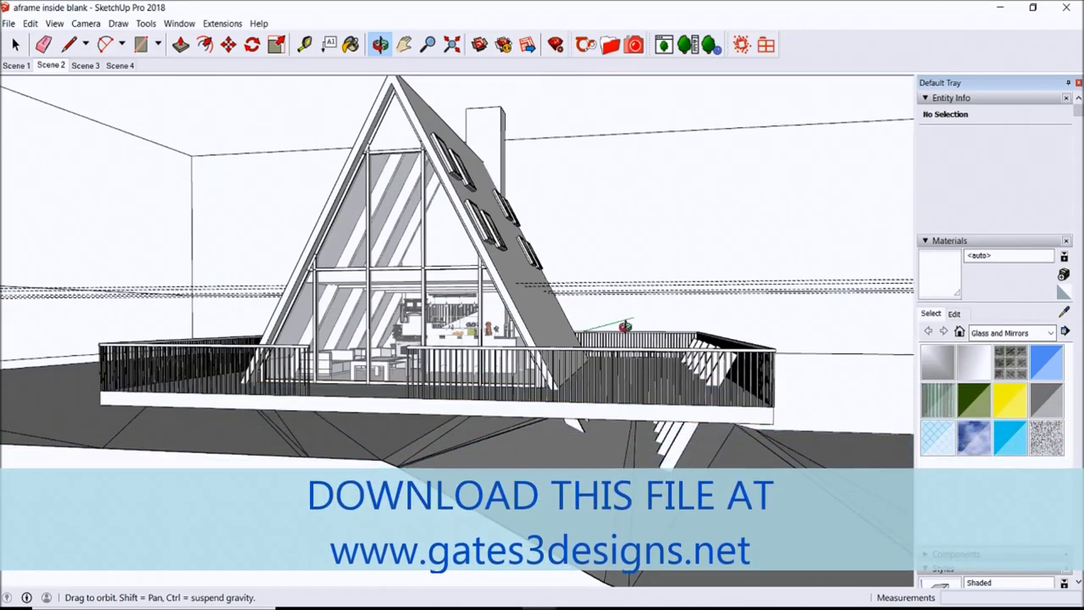
mouse_move(792, 181)
left_mouse_down()
mouse_move(543, 468)
mouse_move(509, 381)
mouse_move(497, 399)
mouse_move(224, 238)
left_mouse_up()
- Compare the saved Scene 2, 3 and 4 kitchen views, ending on the wide Scene 2 view
left_click(50, 65)
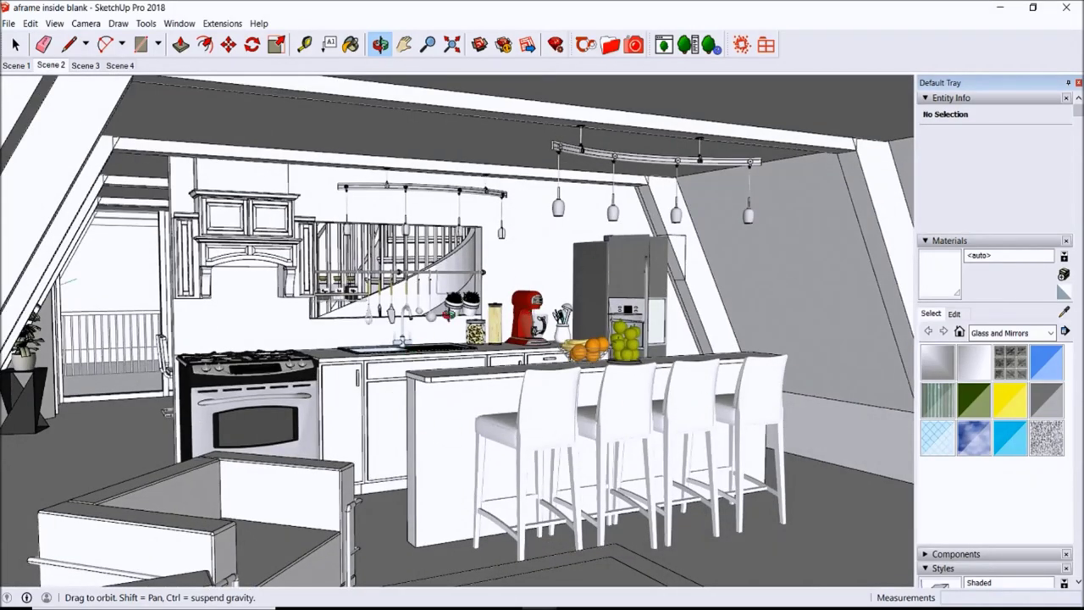
left_click_drag(793, 392, 597, 432)
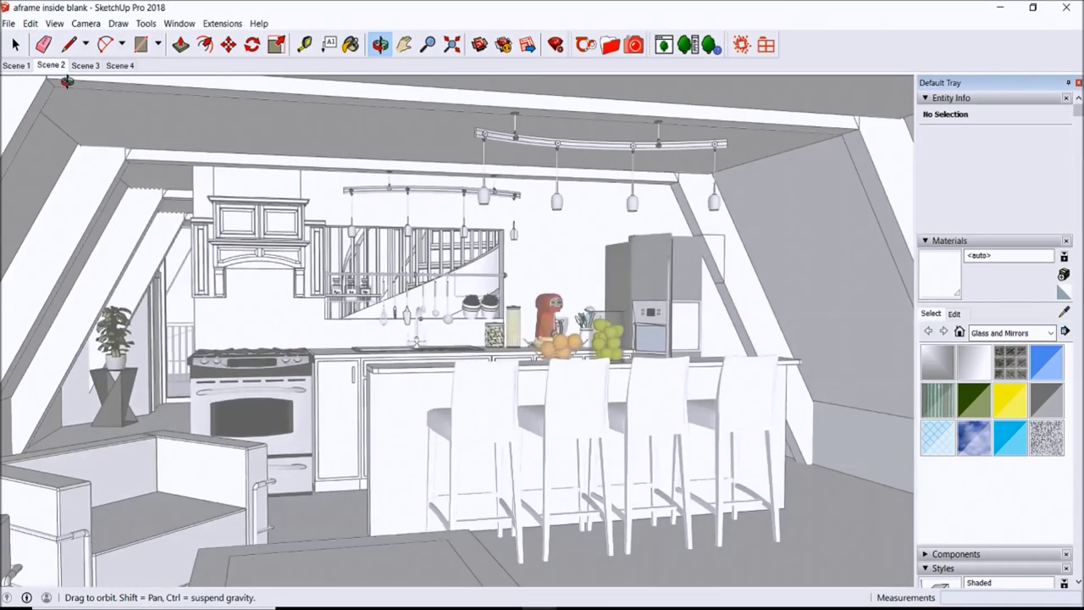
left_click(51, 65)
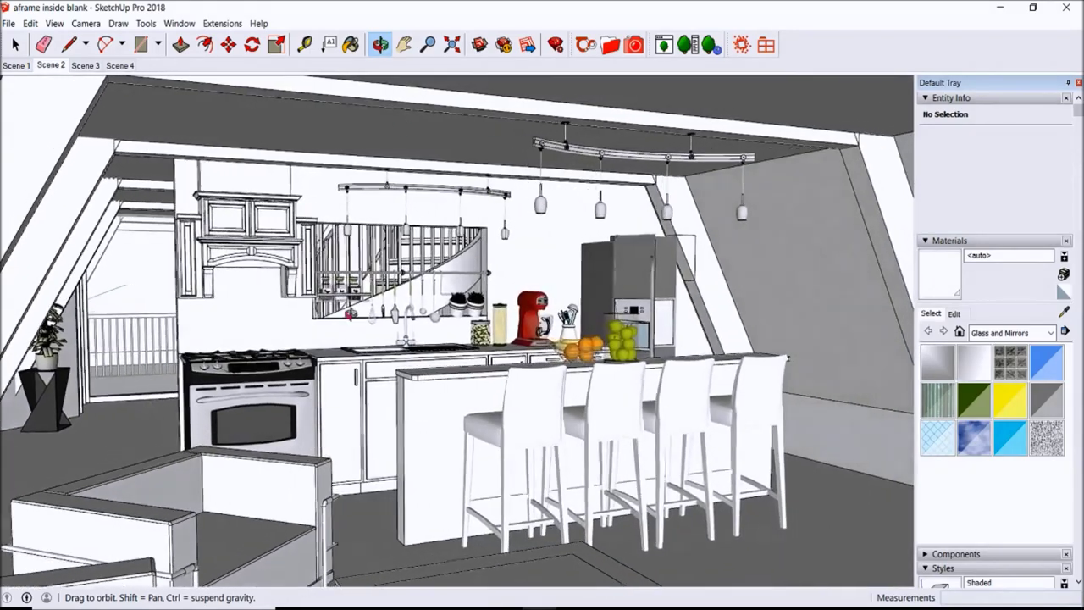
left_click(78, 69)
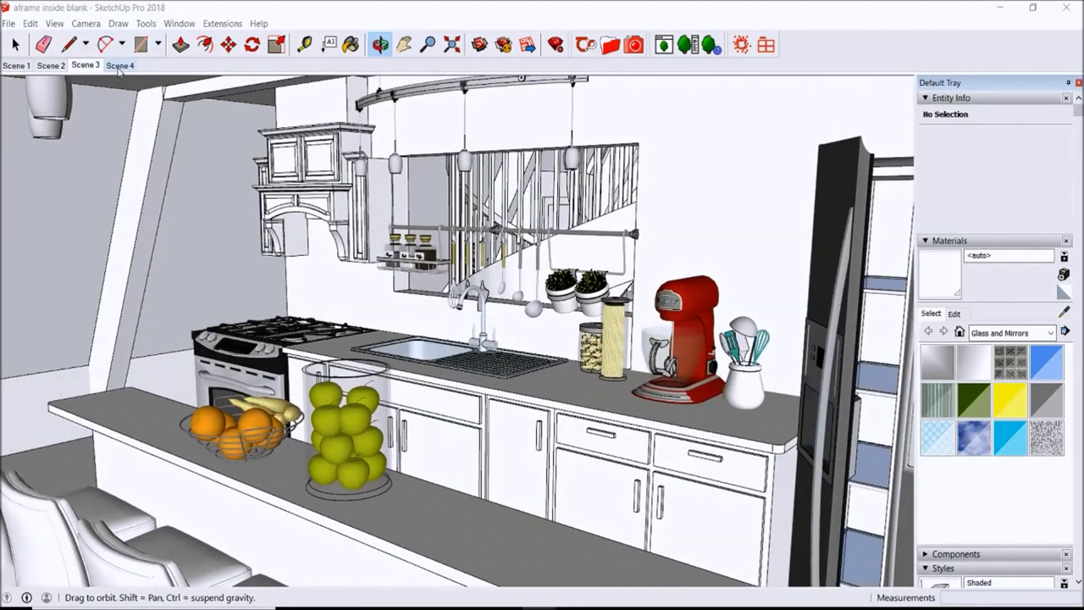
left_click(120, 66)
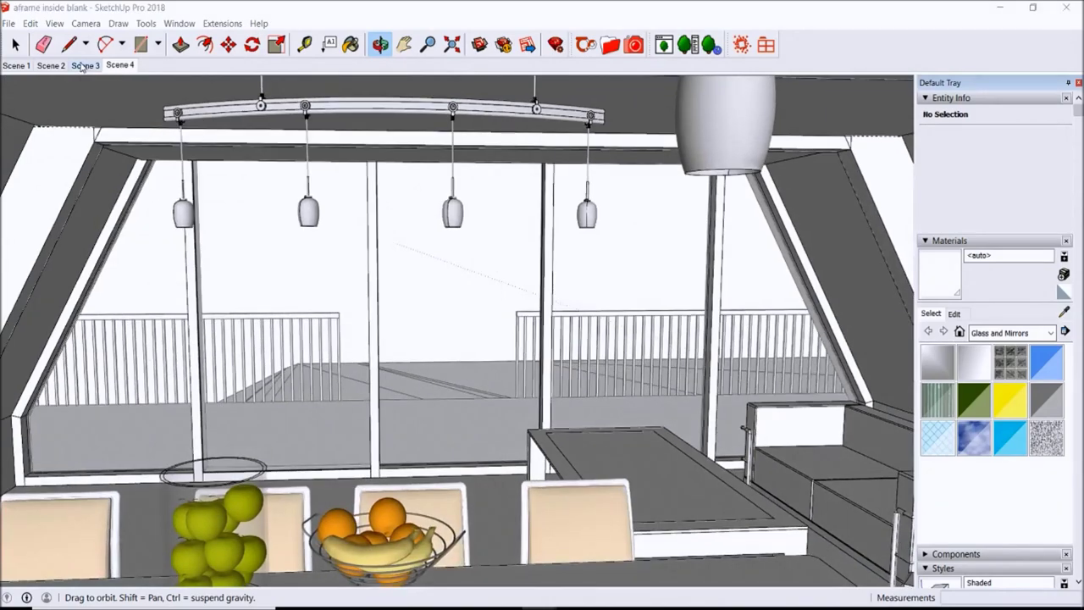
left_click(82, 66)
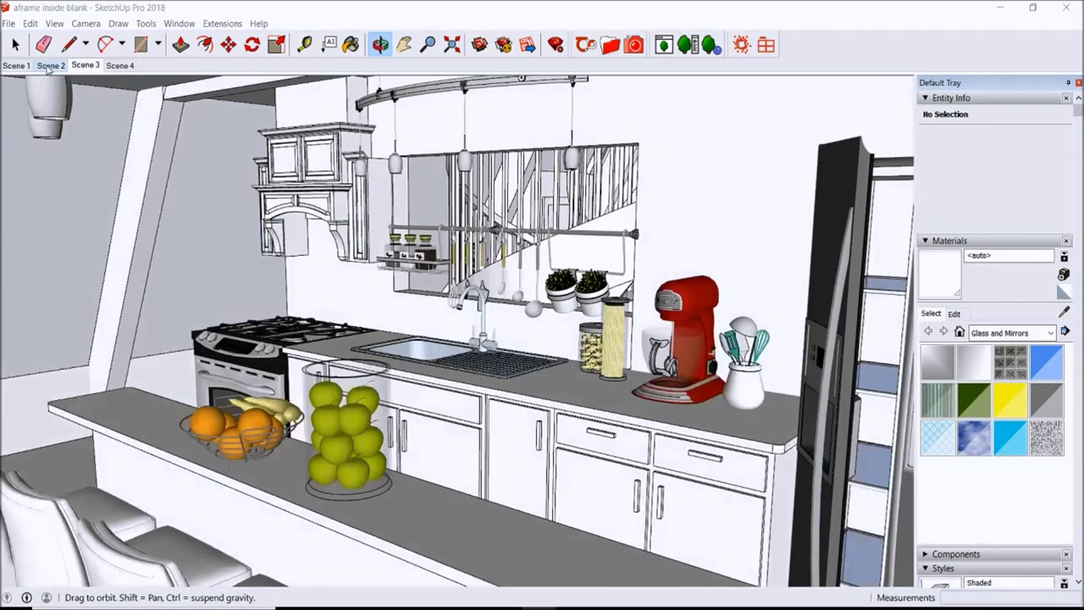
left_click(50, 66)
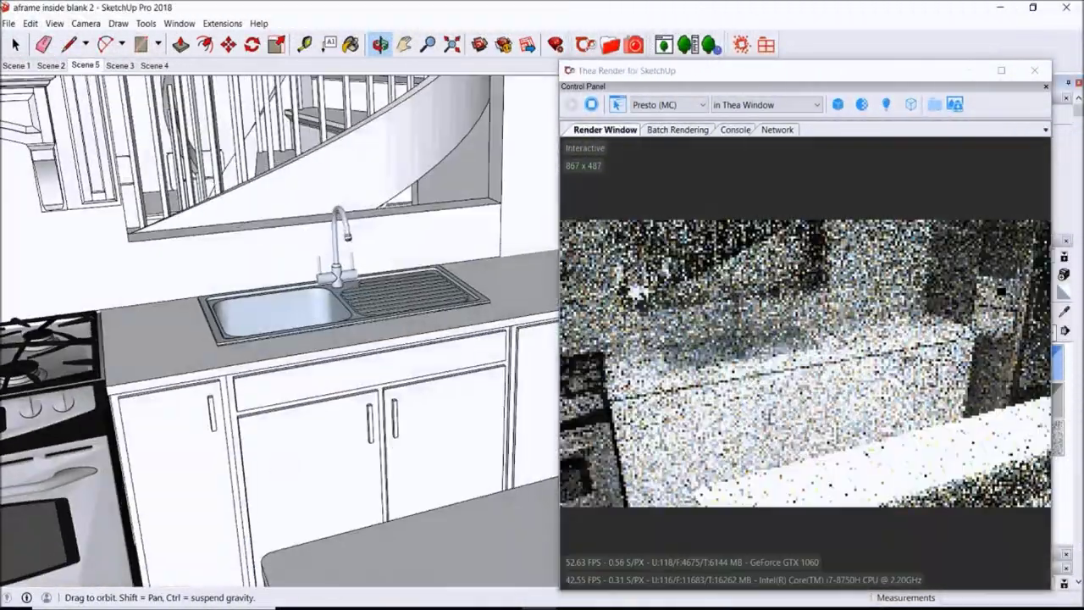
- Paint the kitchen countertop with the 2x2_08_ns_tiles material from Thea's NS Tiles folder
left_click(158, 331)
left_click(610, 44)
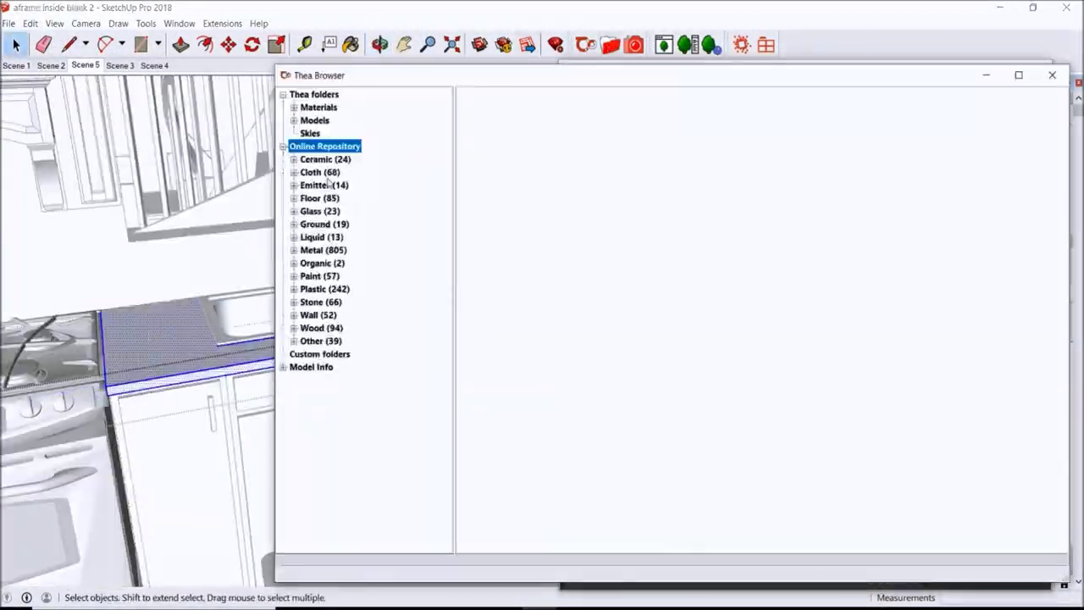
left_click(283, 146)
left_click(293, 108)
left_click(327, 354)
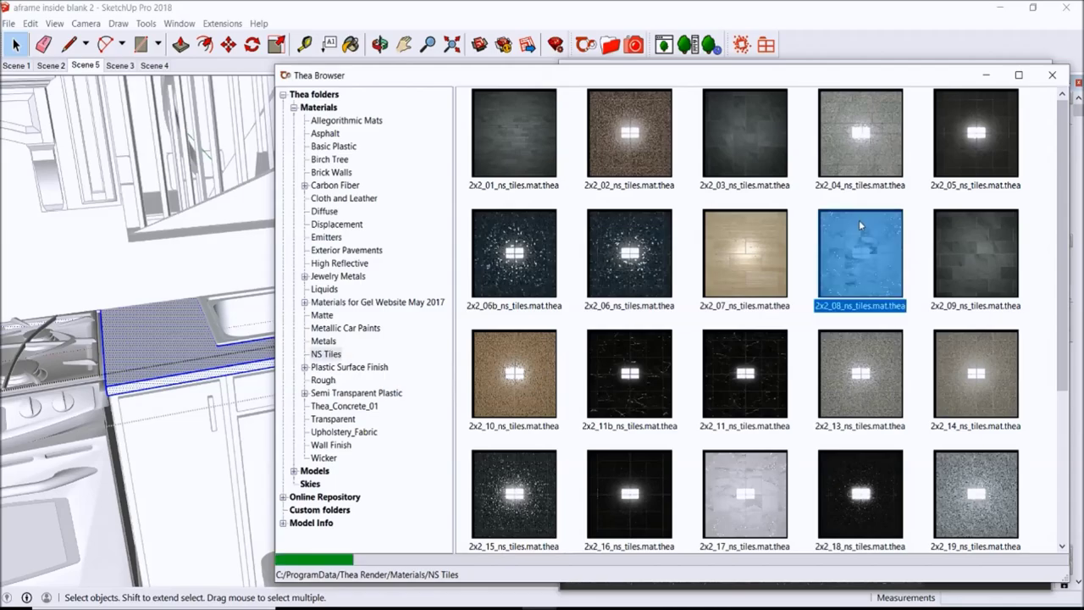
left_click(985, 77)
scroll(169, 352, "up", 5)
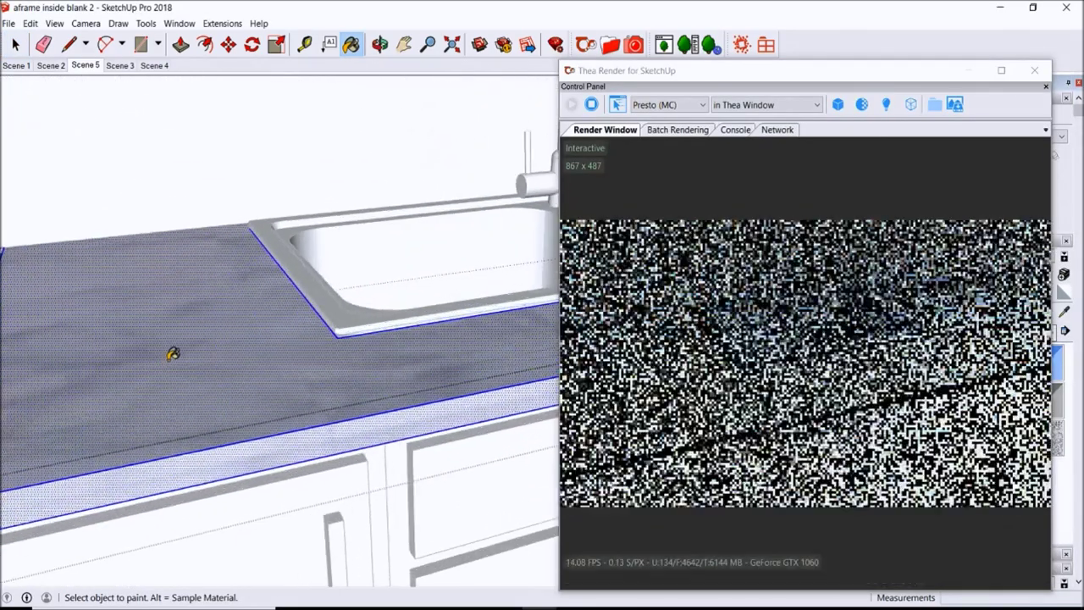
left_click(172, 351)
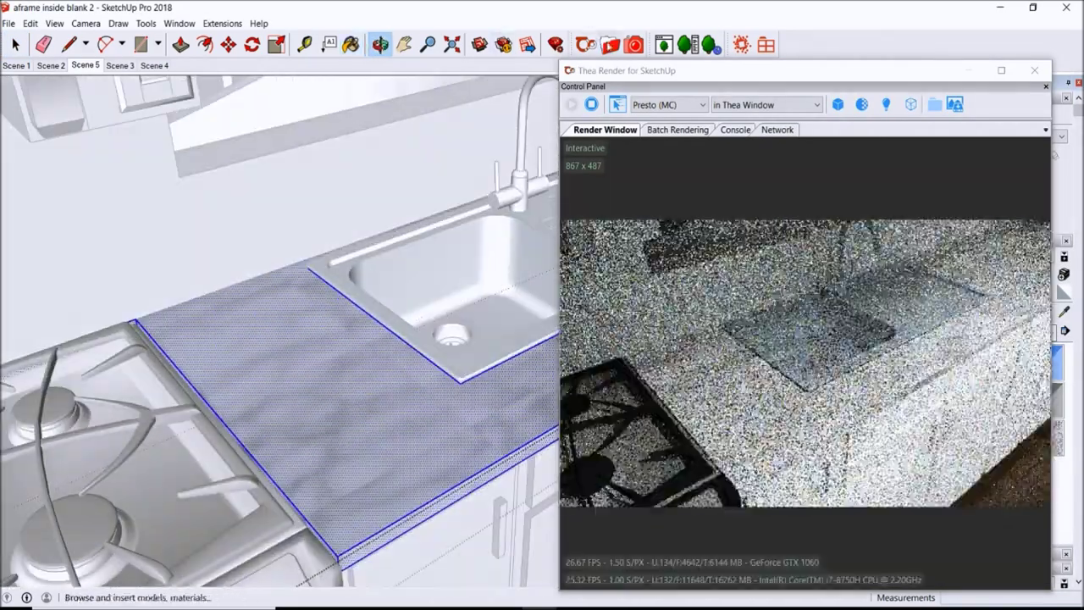
- Repaint the countertop with the 2x2_10_ns_tiles material instead
left_click(610, 45)
mouse_move(1060, 324)
left_mouse_down()
mouse_move(1059, 425)
mouse_move(990, 193)
left_mouse_up()
left_click(500, 386)
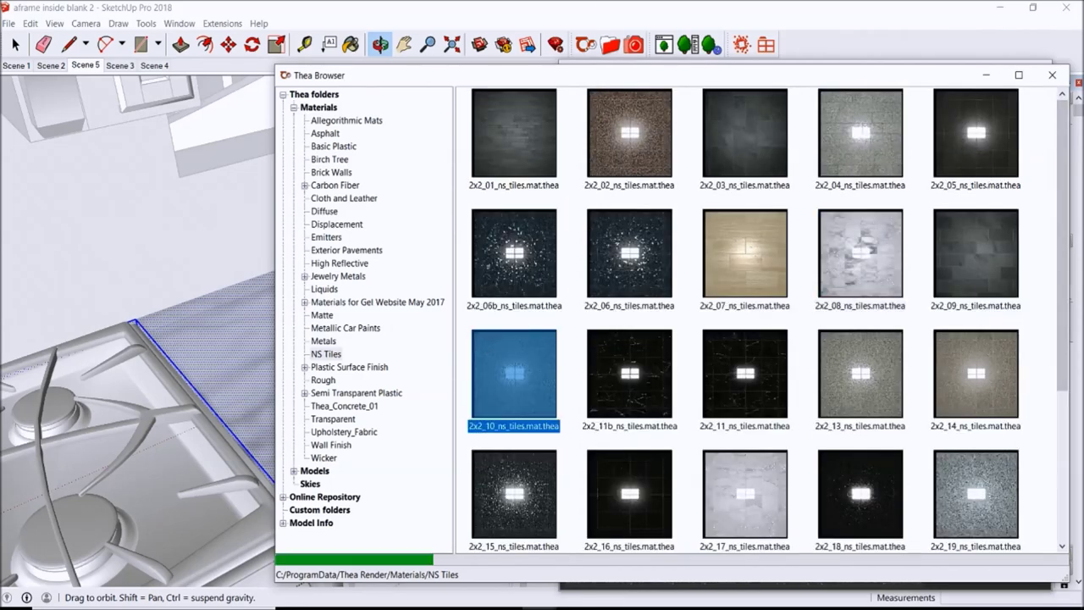
left_click(988, 77)
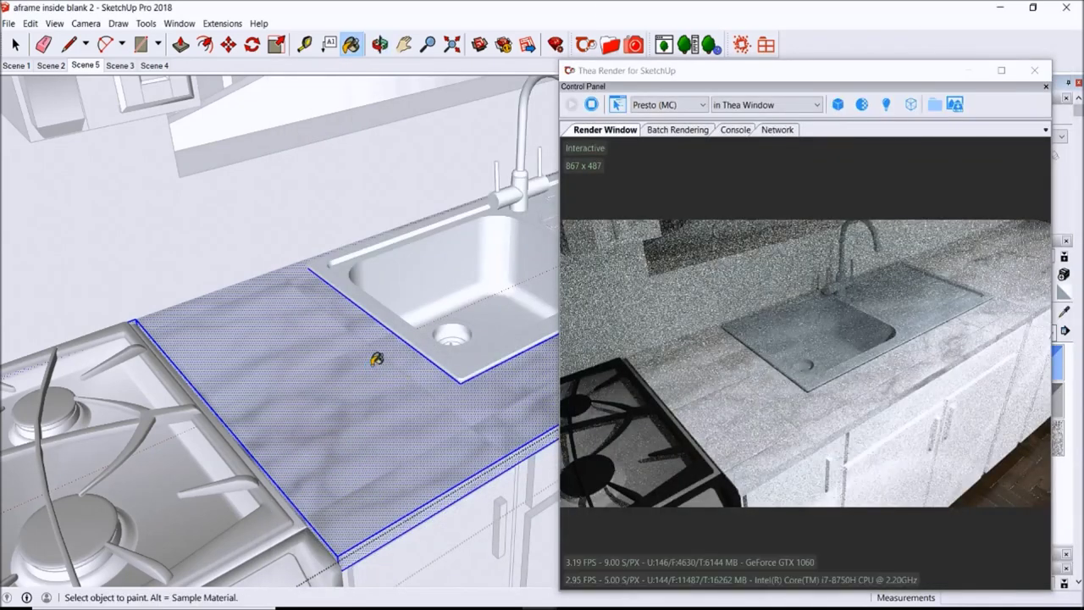
left_click(300, 350)
- Load the first stone slab from the online Stone (41-50) materials
left_click(664, 44)
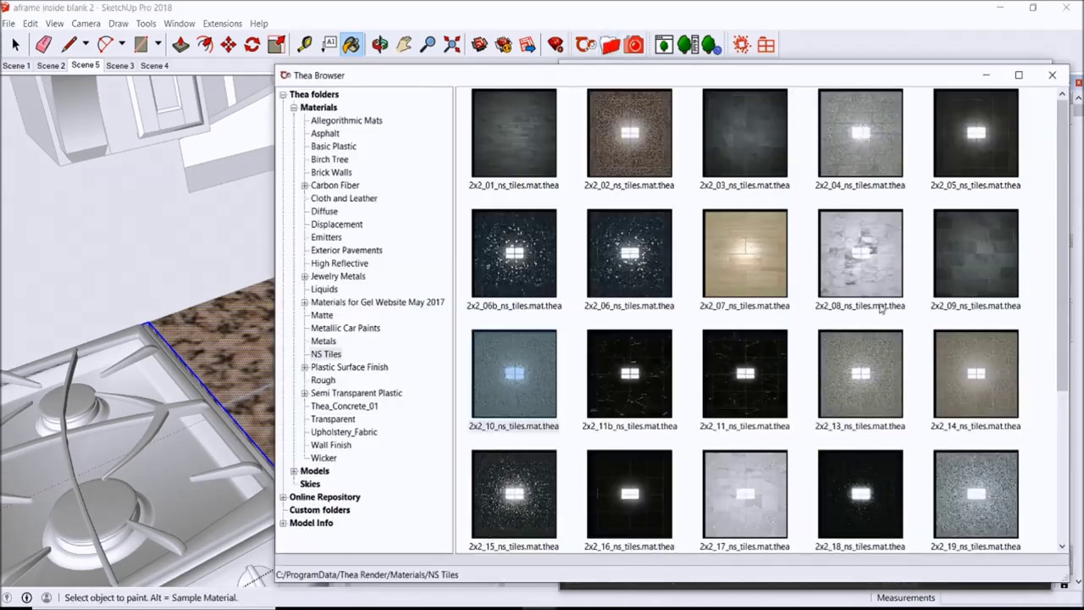
left_click(294, 108)
left_click(283, 147)
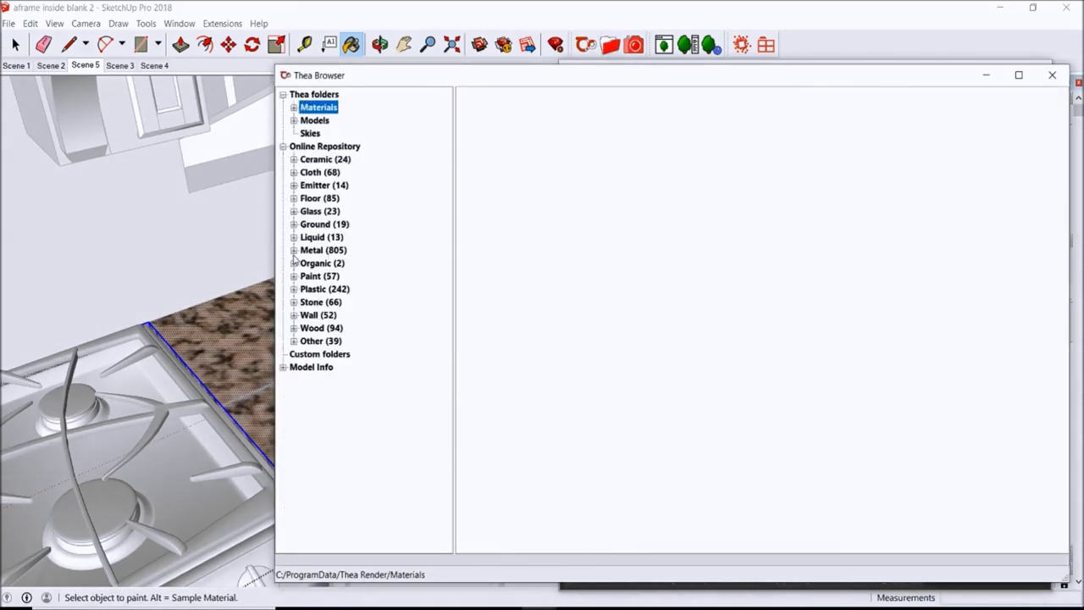
left_click(325, 369)
left_click(504, 108)
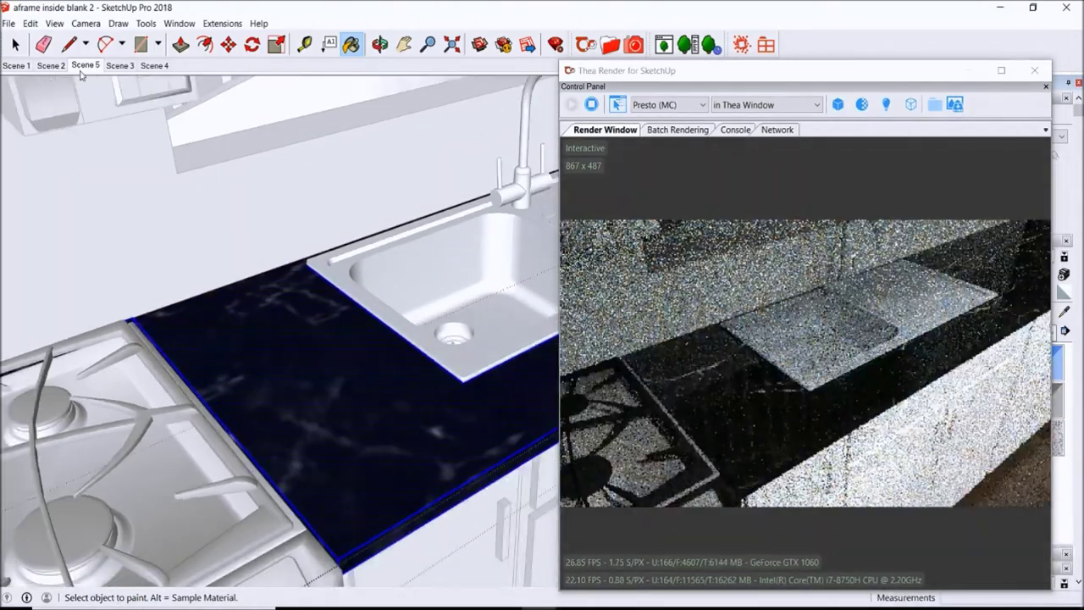
- Reverse the bar top's faces and paint it with the dark marble slab
key("space")
scroll(496, 352, "up", 5)
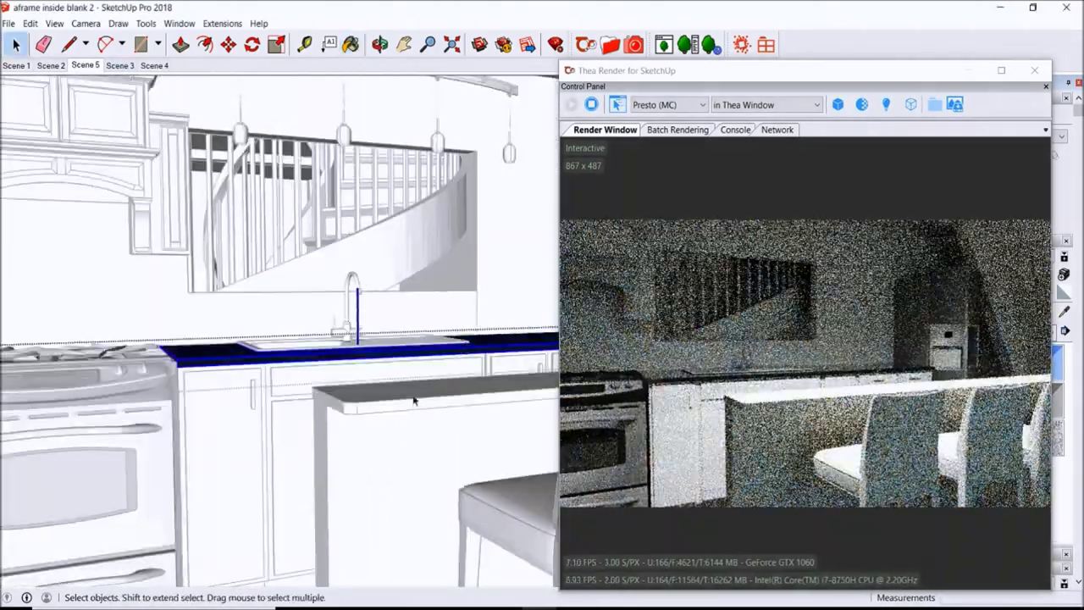
key("b")
left_click(399, 387)
key("space")
scroll(376, 413, "up", 3)
right_click(376, 414)
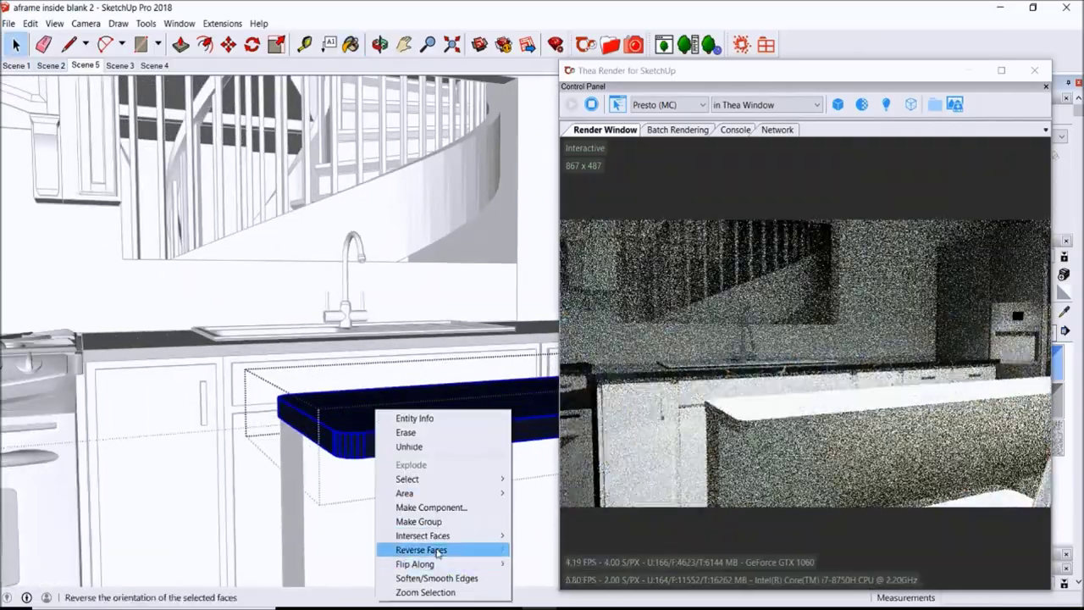
left_click(407, 546)
key("b")
left_click(444, 387)
- Return to Scene 5 and look around up toward the roof beam
left_click(85, 65)
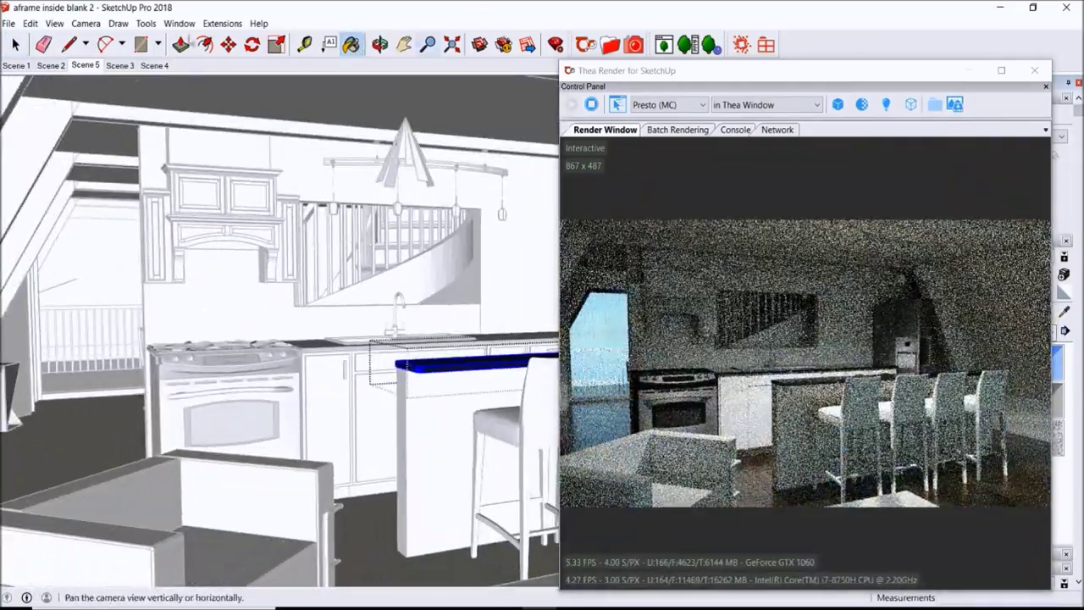
left_click(86, 23)
left_click(110, 313)
left_click_drag(279, 356, 301, 173)
- Paint the roof beam with the varnished wood_04 material from the Wood categories
key("space")
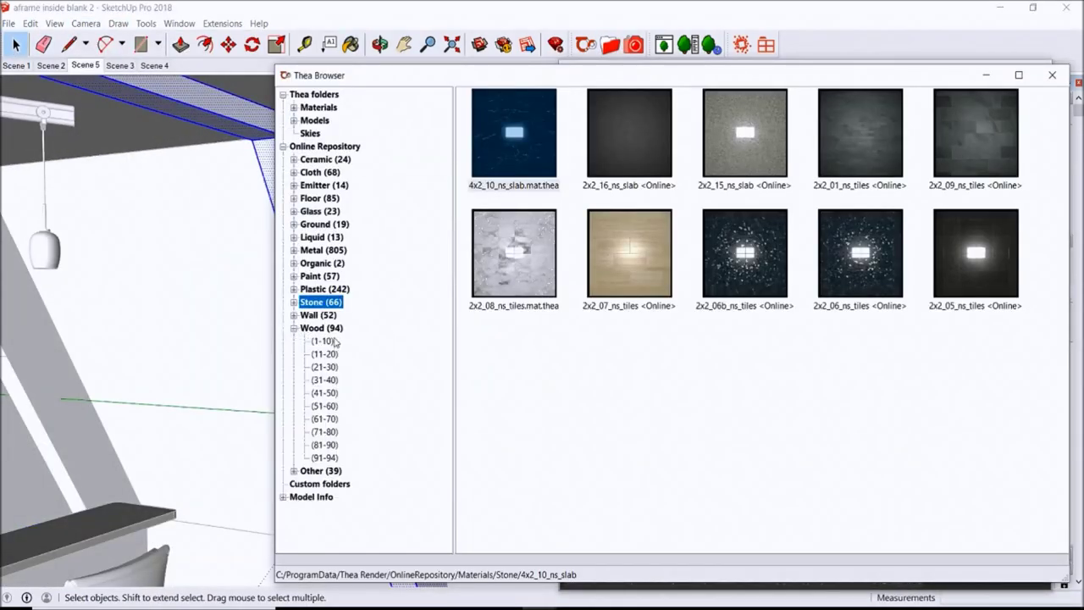
left_click(335, 341)
left_click(326, 444)
left_click(326, 457)
left_click(326, 445)
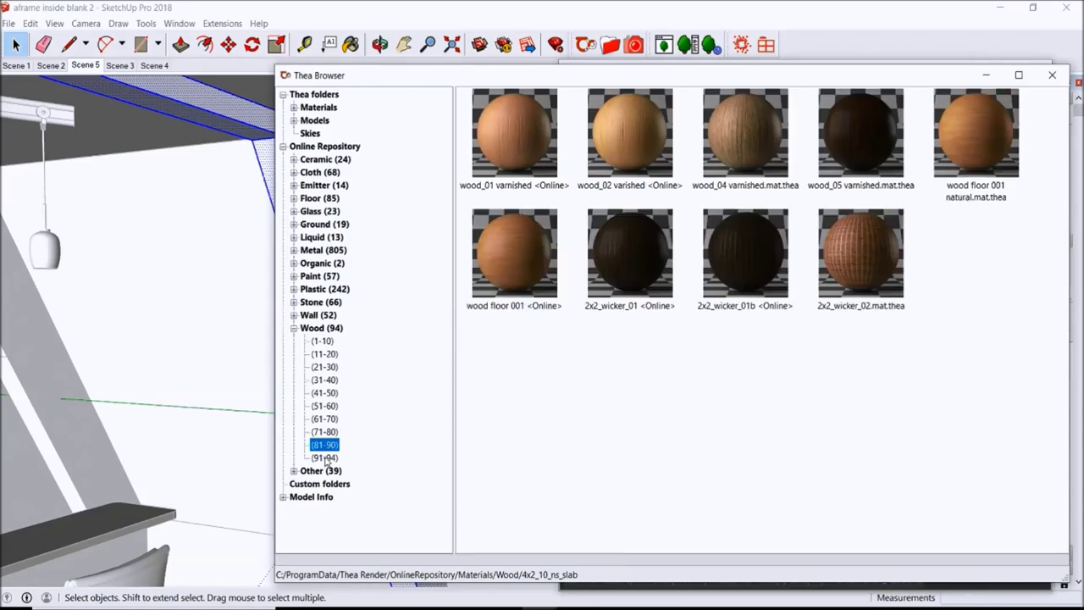
left_click(746, 127)
left_click(1052, 74)
- Pan to bring the lamps and beam into view and select the face beside the beam
scroll(307, 140, "up", 3)
scroll(316, 206, "down", 2)
key("space")
scroll(316, 206, "down", 3)
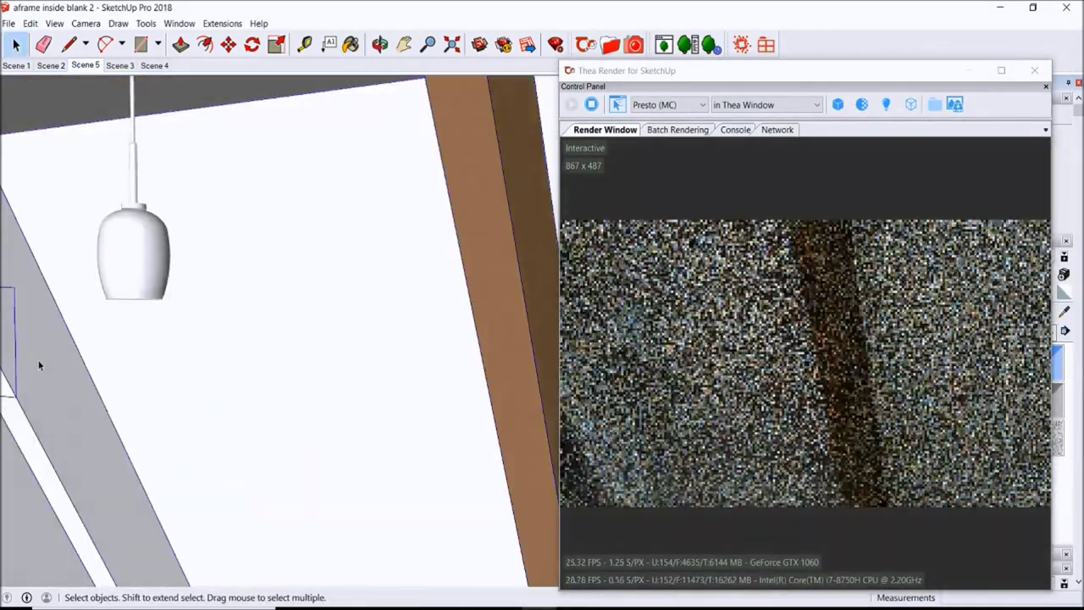
middle_click_drag(36, 364, 14, 224, "shift")
key("b")
scroll(15, 224, "up", 3)
left_click(15, 45)
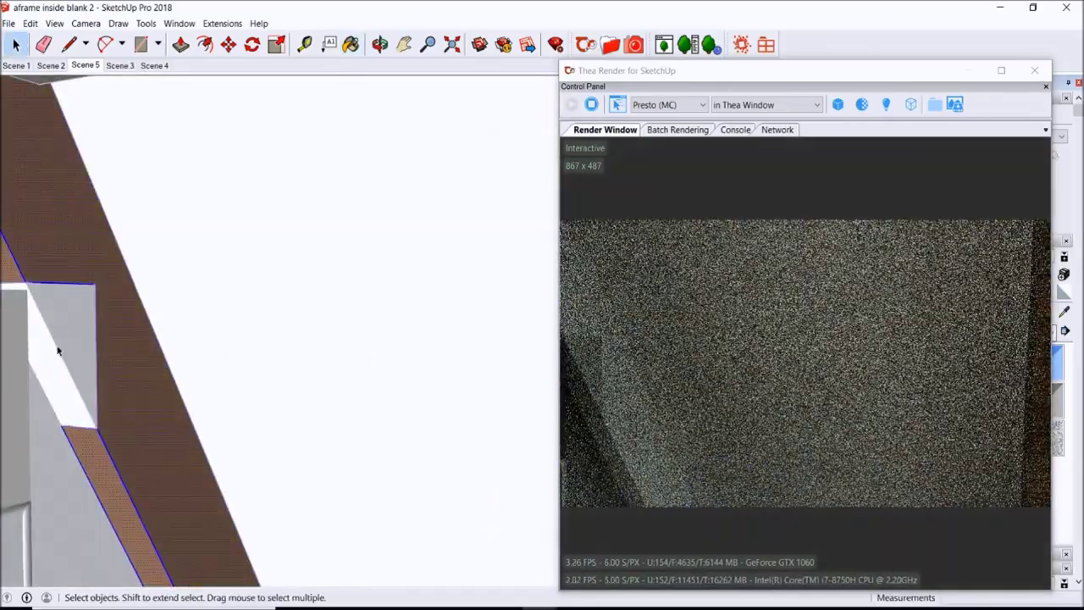
left_click(56, 307)
key("b")
- From Scene 5, turn toward the sloped roof wall and paint it with ipz_short_board_nailed_dark
left_click(85, 65)
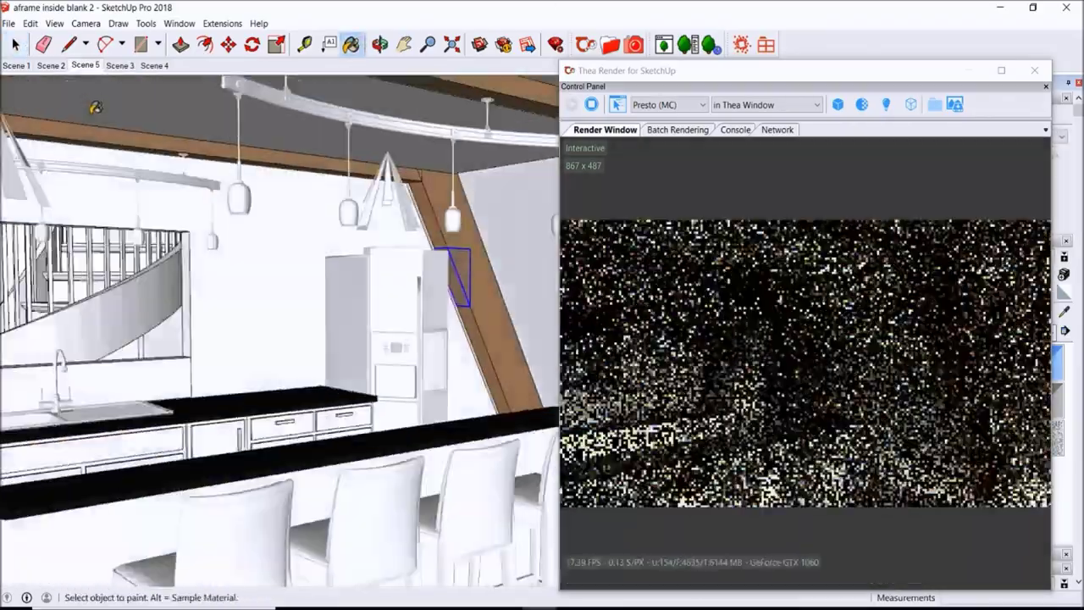
left_click(15, 44)
left_click(86, 23)
left_click(98, 37)
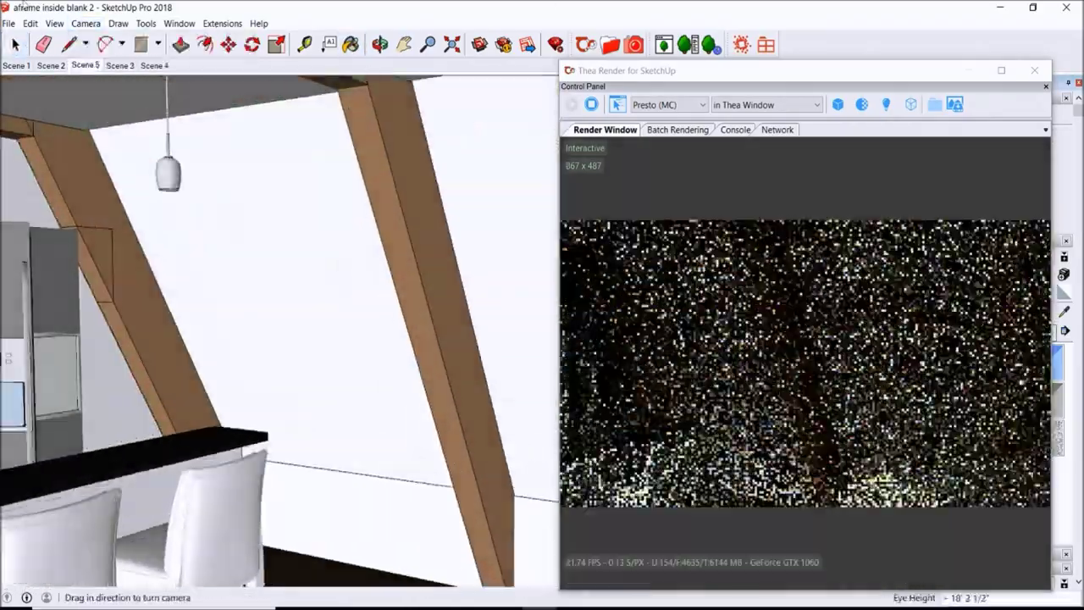
middle_click_drag(259, 156, 280, 169, "shift")
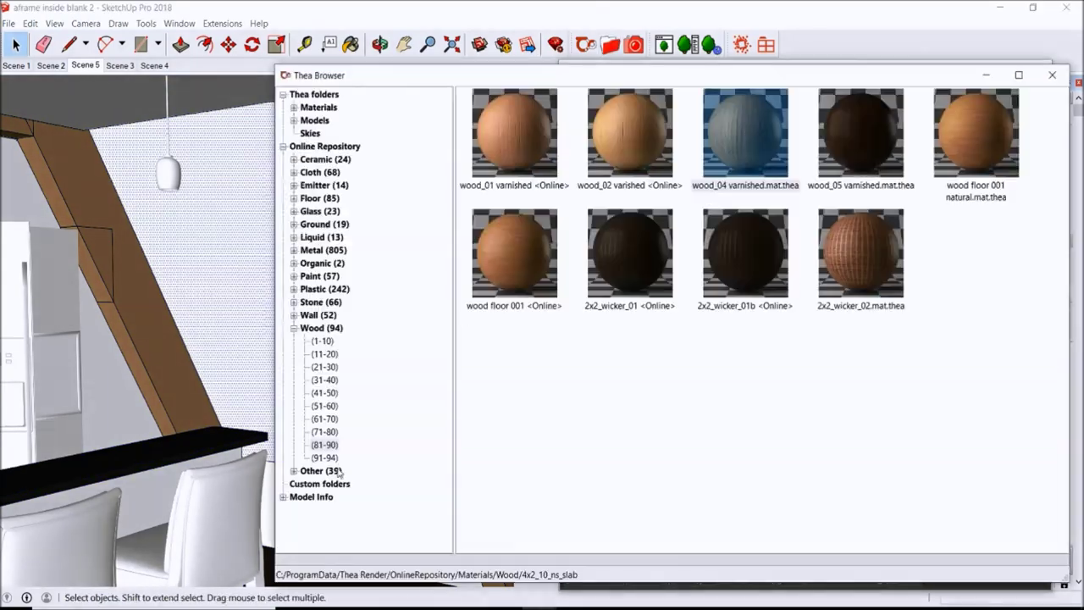
left_click(322, 341)
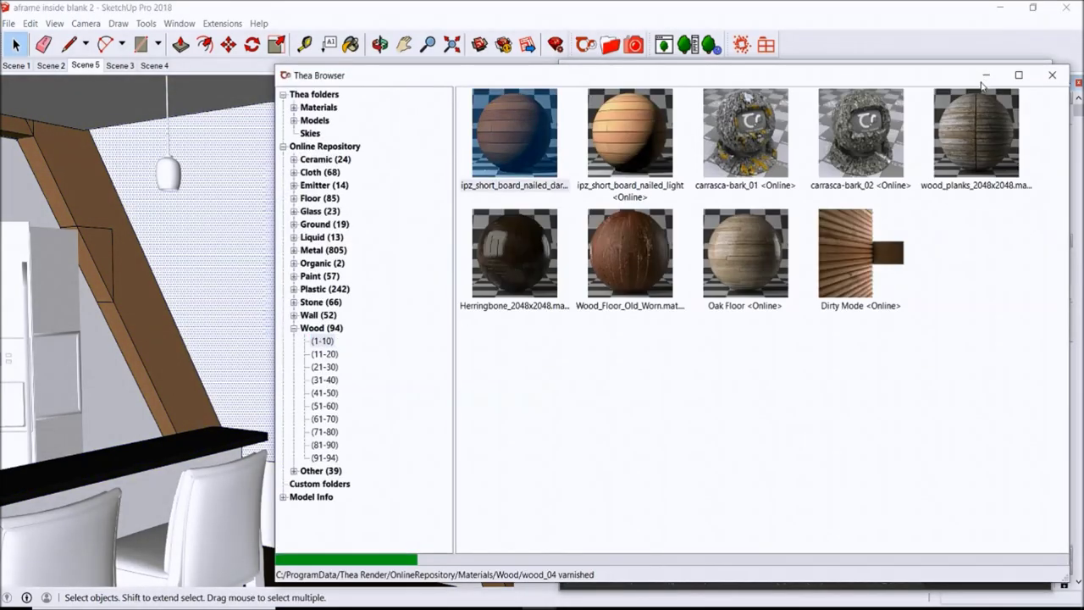
left_click(985, 74)
left_click(271, 187)
left_click(84, 65)
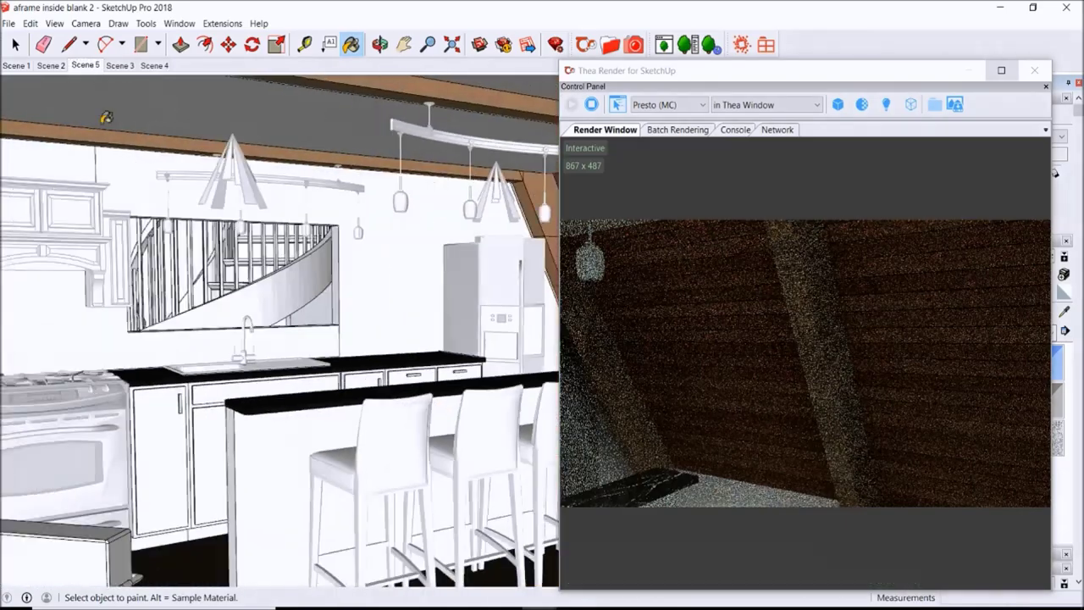
- Browse the Wood (11-20) materials and turn the view up toward the wooden ceiling
left_click(610, 44)
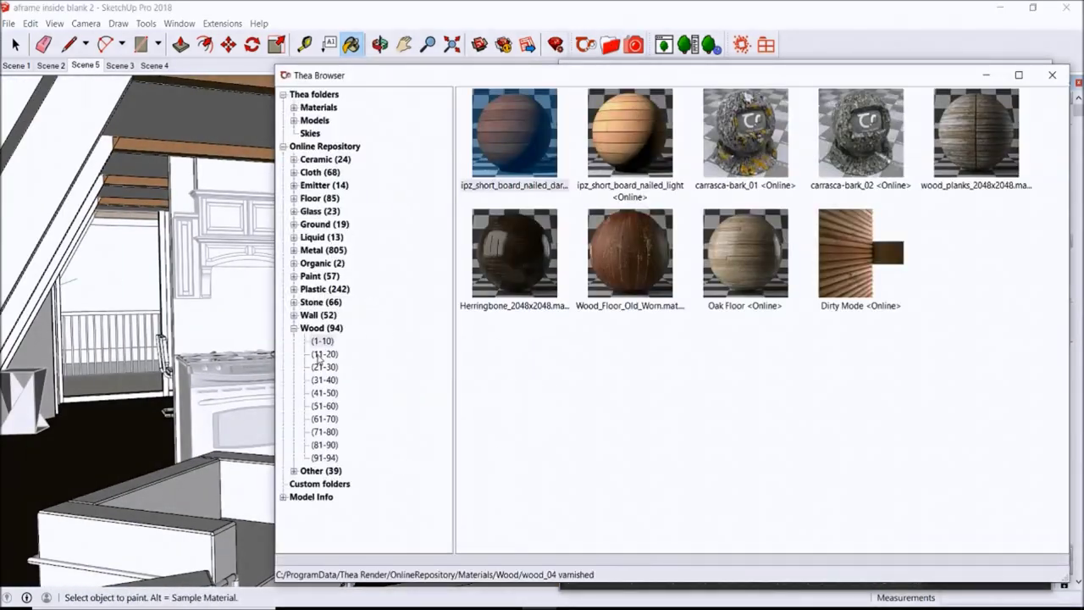
left_click(322, 354)
left_click(986, 75)
left_click(85, 23)
left_click(138, 295)
left_click_drag(138, 296, 322, 220)
scroll(323, 224, "down", 3)
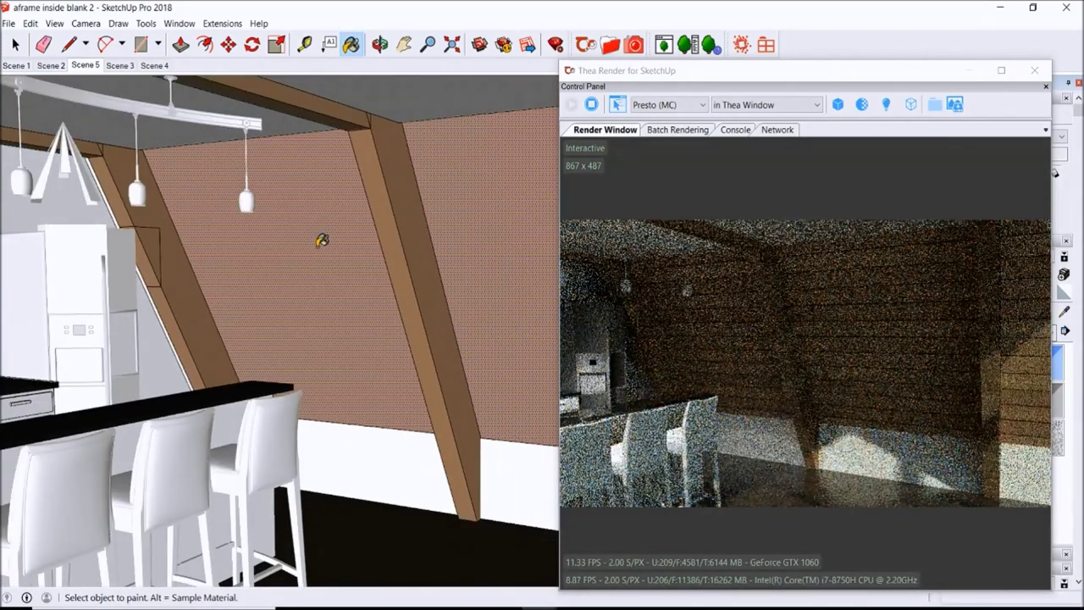
- Paint the sloped wall with the ipz_long_board_brown wood material
left_click(611, 44)
left_click(519, 125)
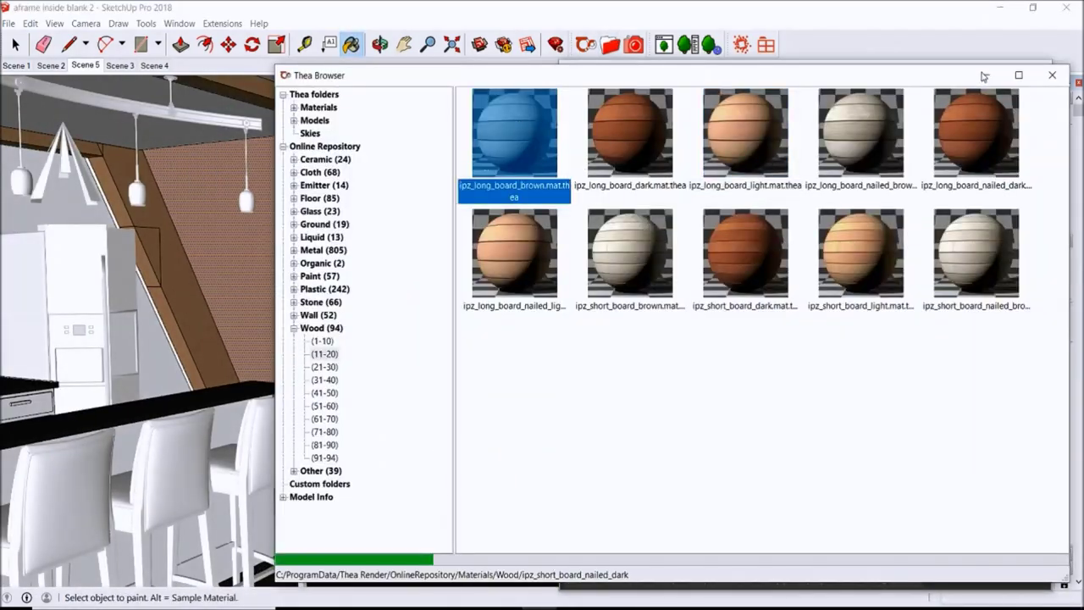
left_click(986, 76)
middle_click_drag(279, 207, 393, 430)
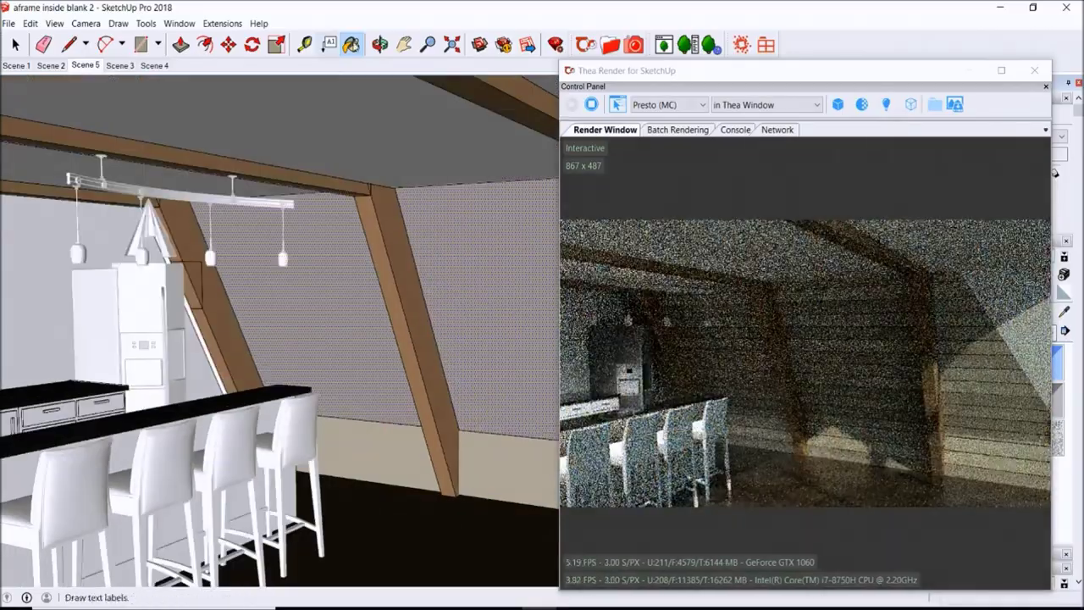
- Return to the Scene 5 kitchen view and adjust the zoom
left_click(85, 65)
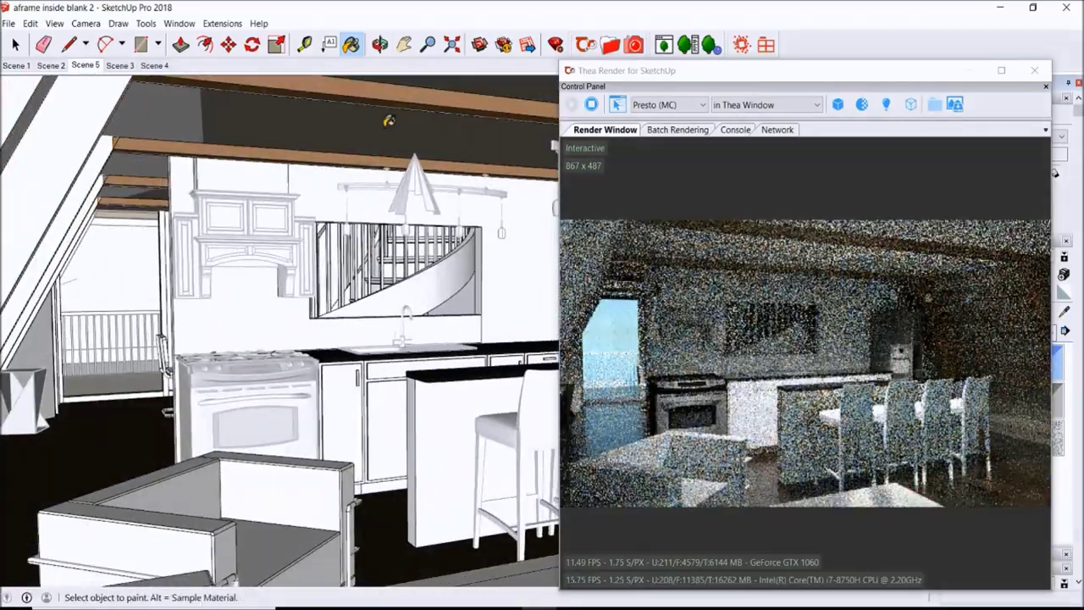
scroll(254, 127, "up", 1)
key("space")
scroll(440, 135, "up", 1)
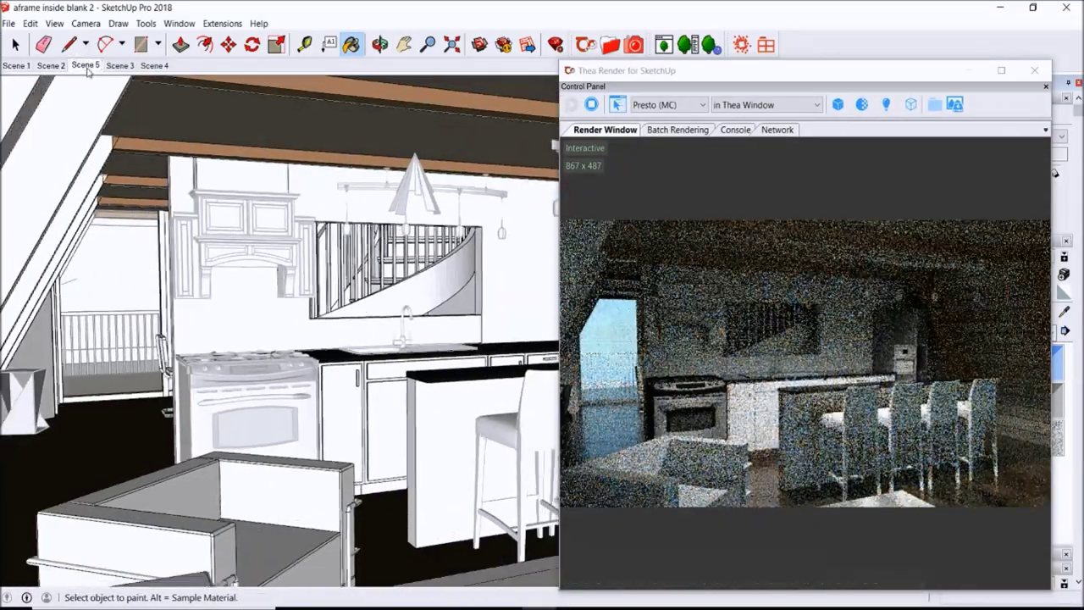
scroll(449, 137, "up", 1)
scroll(456, 138, "up", 2)
scroll(456, 139, "up", 2)
scroll(455, 112, "down", 4)
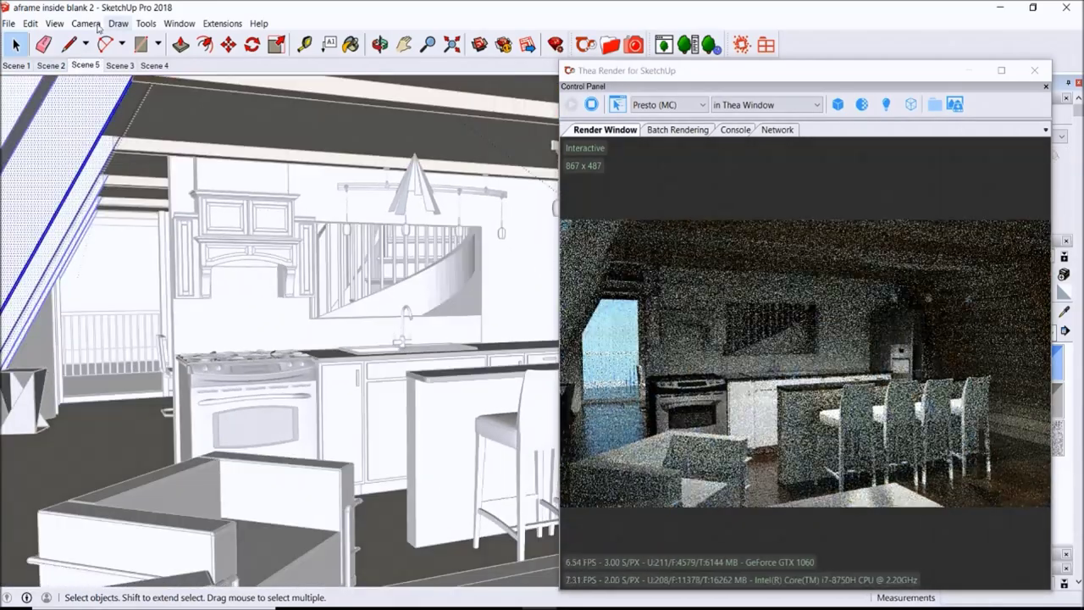
- Look around toward the bar stools and back to the kitchen beam, then return to Scene 5
left_click(85, 23)
left_click(133, 297)
left_click_drag(133, 298, 254, 297)
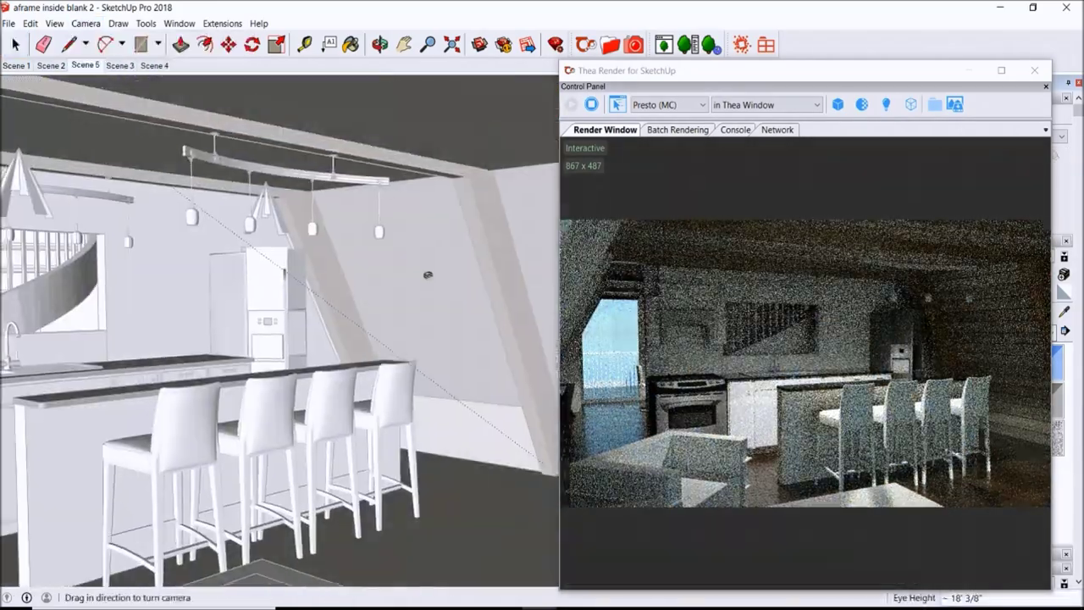
left_click(85, 23)
left_click(133, 297)
left_click_drag(133, 298, 224, 155)
key("b")
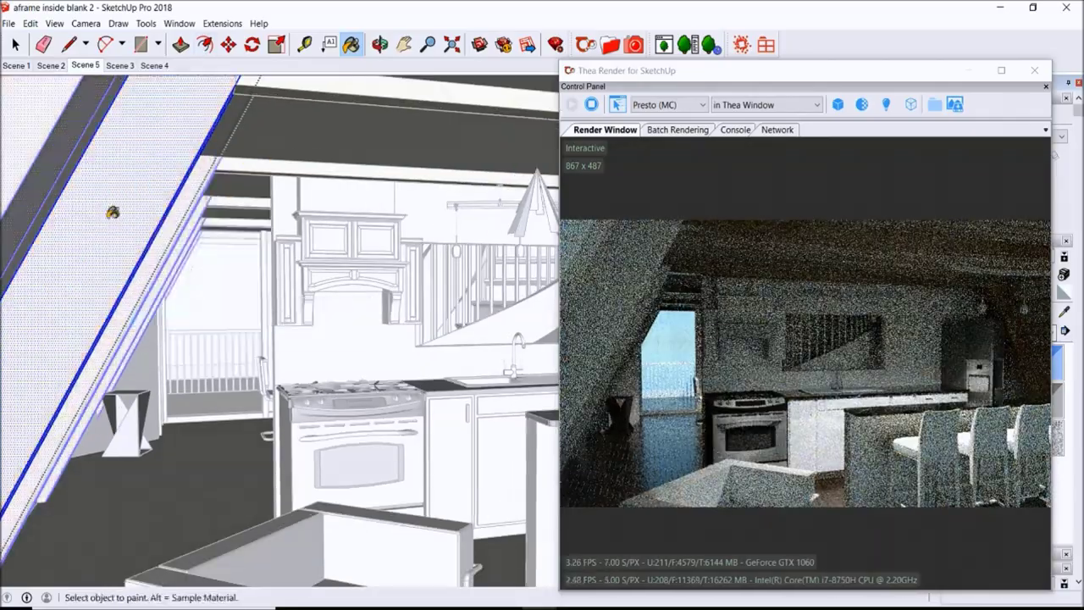
left_click(85, 65)
key("space")
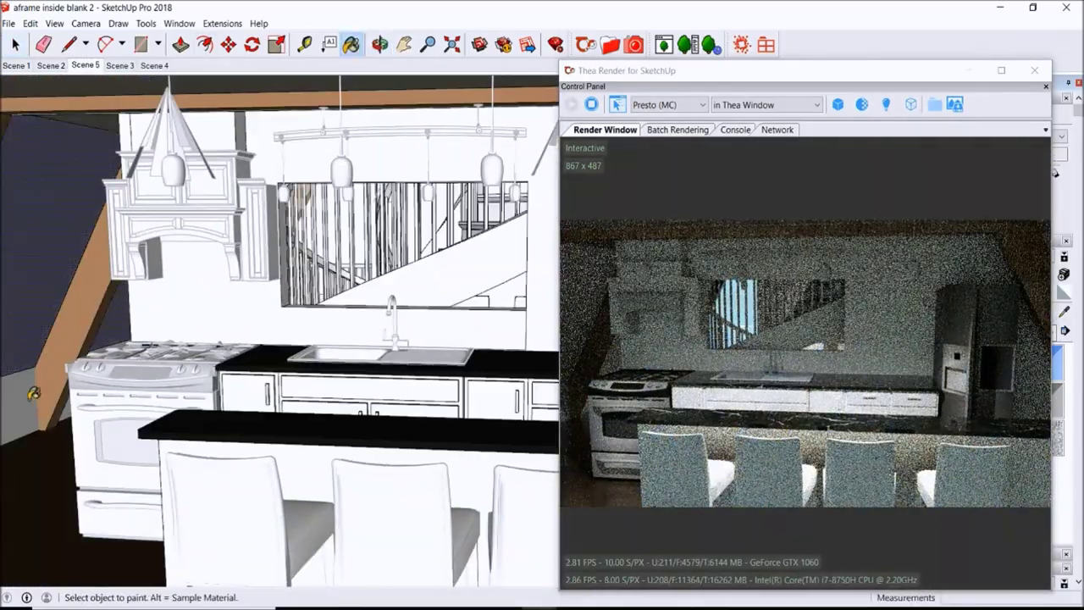
left_click(83, 66)
key("space")
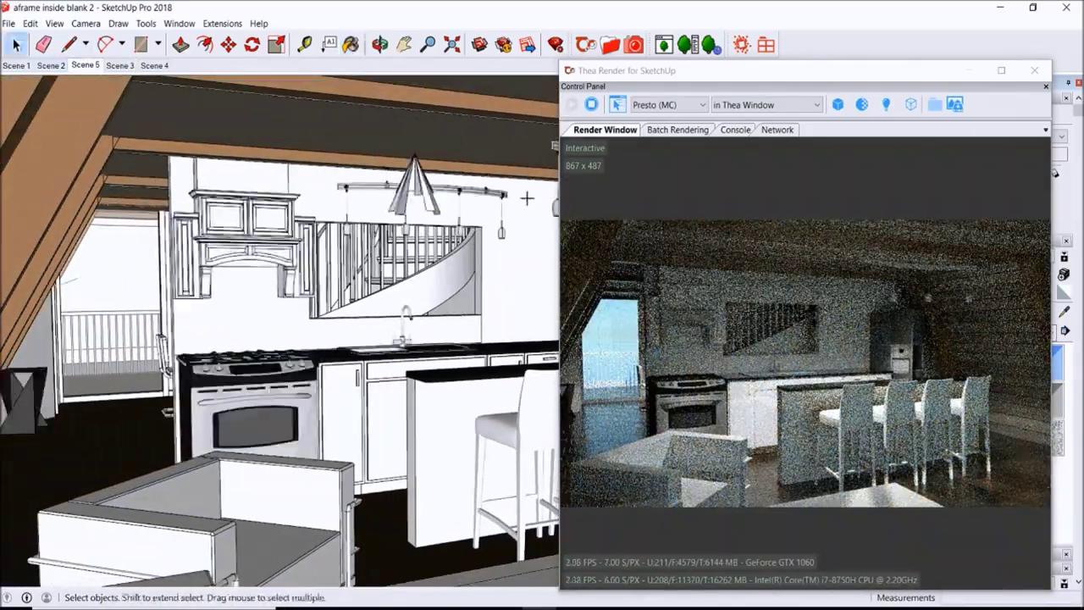
- Check the back wall face's context options, then dismiss them
key("b")
scroll(529, 193, "up", 4)
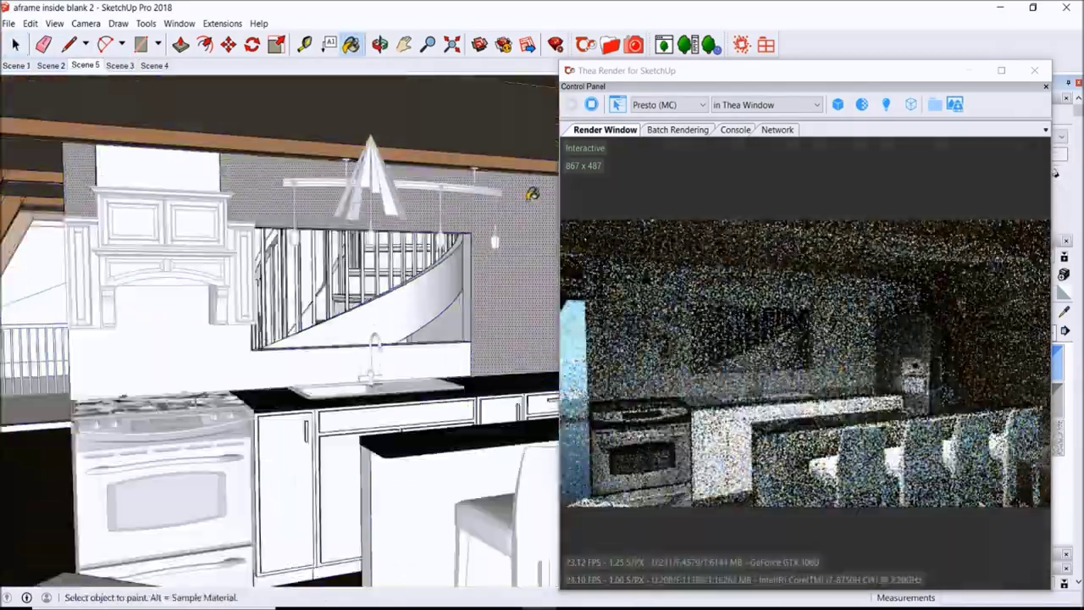
right_click(528, 196)
left_click(587, 326)
scroll(466, 227, "down", 3)
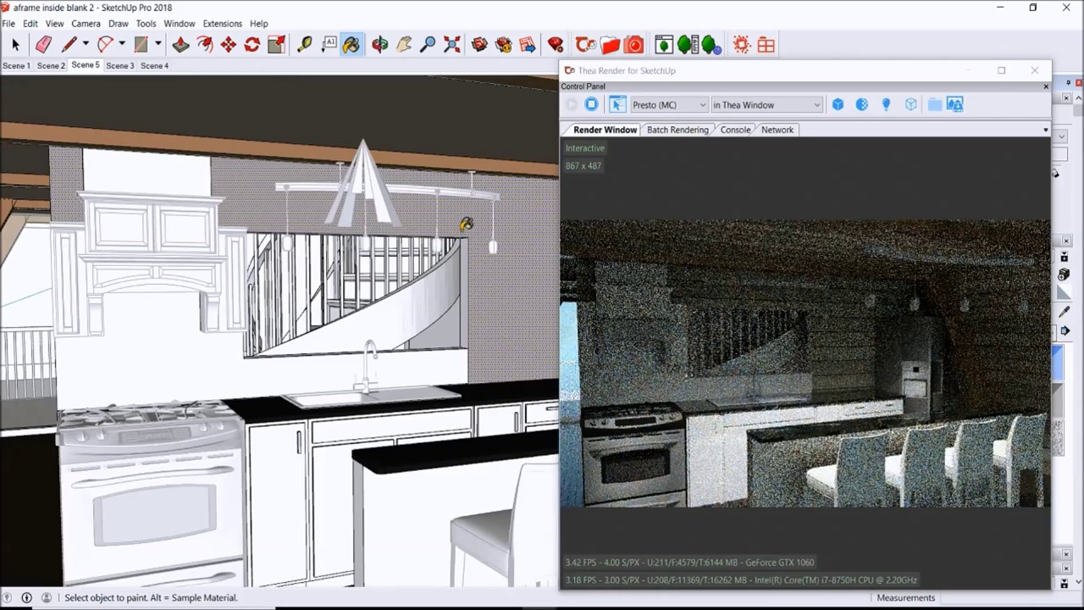
scroll(466, 224, "up", 3)
- Pick the stacked stone HR material from Thea's Allegorithmic Mats folder
left_click(610, 44)
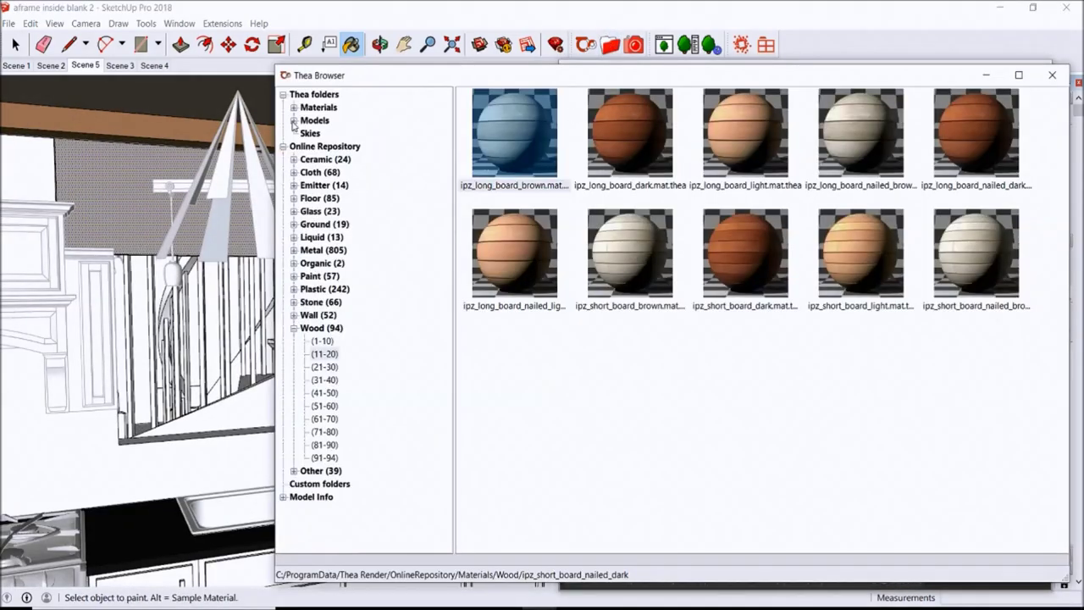
left_click(293, 107)
left_click(330, 445)
left_click(344, 406)
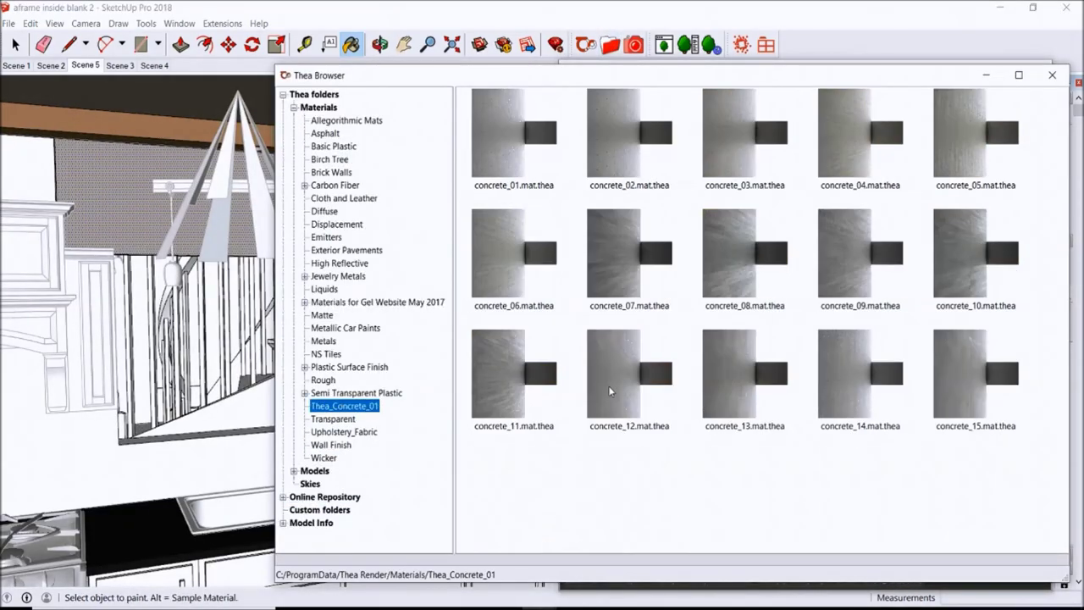
left_click(347, 120)
left_click(737, 202)
left_click(514, 132)
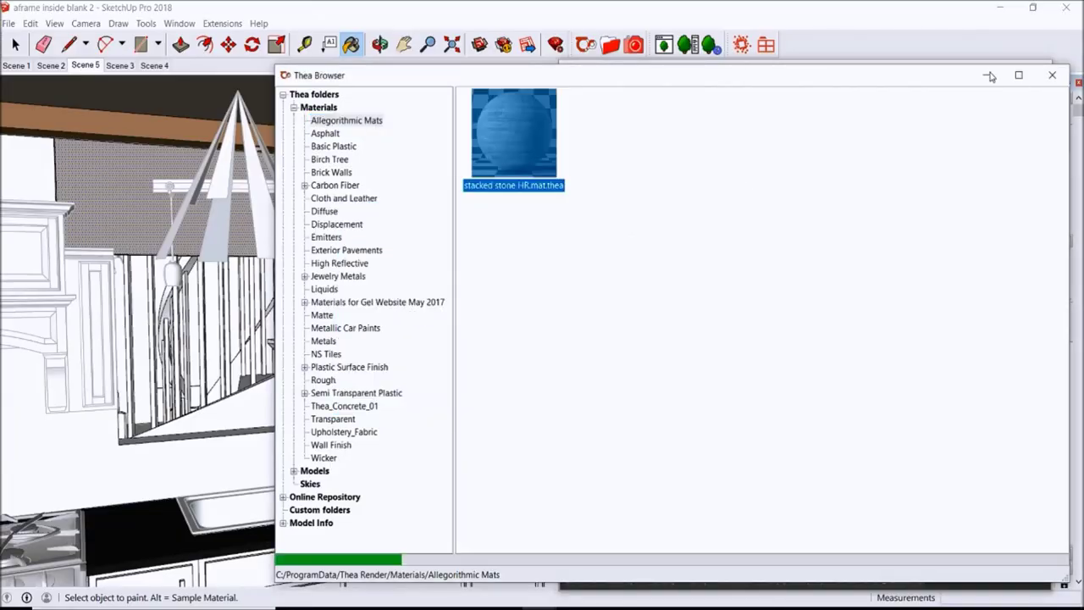
left_click(986, 75)
- Inspect the stairs' context options and pan along the stair opening
scroll(460, 212, "up", 5)
right_click(459, 222)
scroll(441, 223, "down", 2)
scroll(443, 225, "down", 2)
scroll(517, 222, "down", 2)
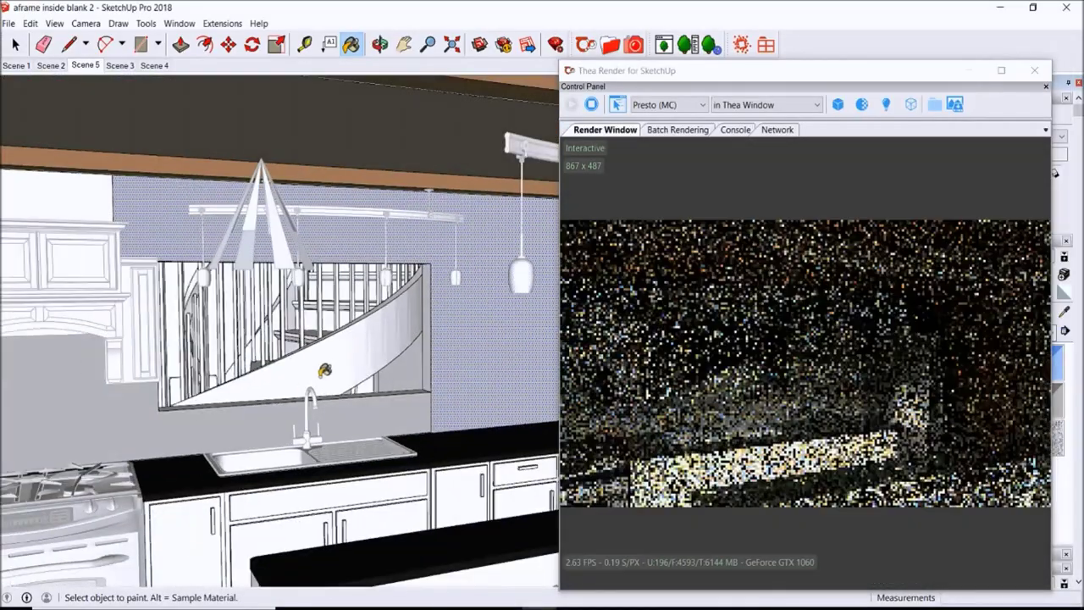
scroll(177, 415, "up", 5)
scroll(249, 339, "down", 3)
scroll(175, 497, "up", 2)
scroll(472, 344, "down", 3)
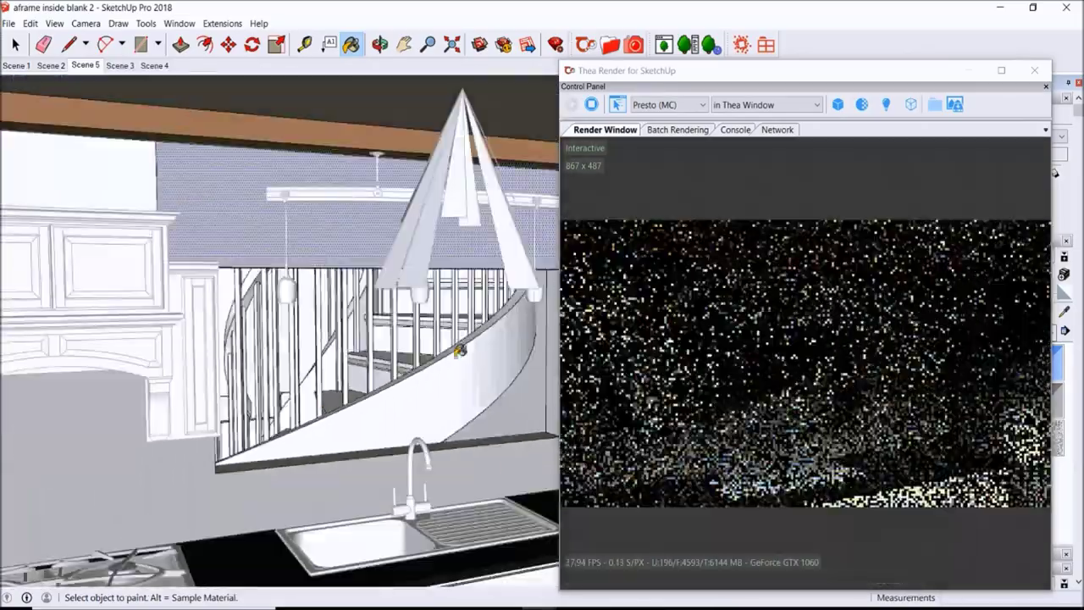
scroll(525, 295, "up", 1)
scroll(525, 295, "up", 3)
middle_click_drag(418, 225, 280, 254)
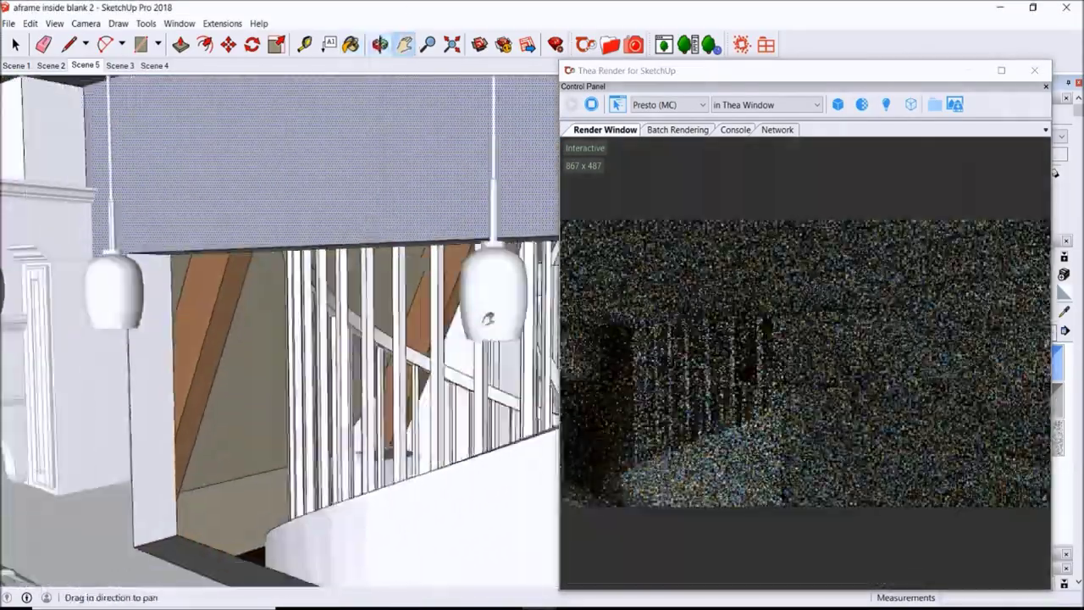
- In Scene 5, select the island's front face and orbit toward the bar stools for painting
left_click(85, 65)
key("space")
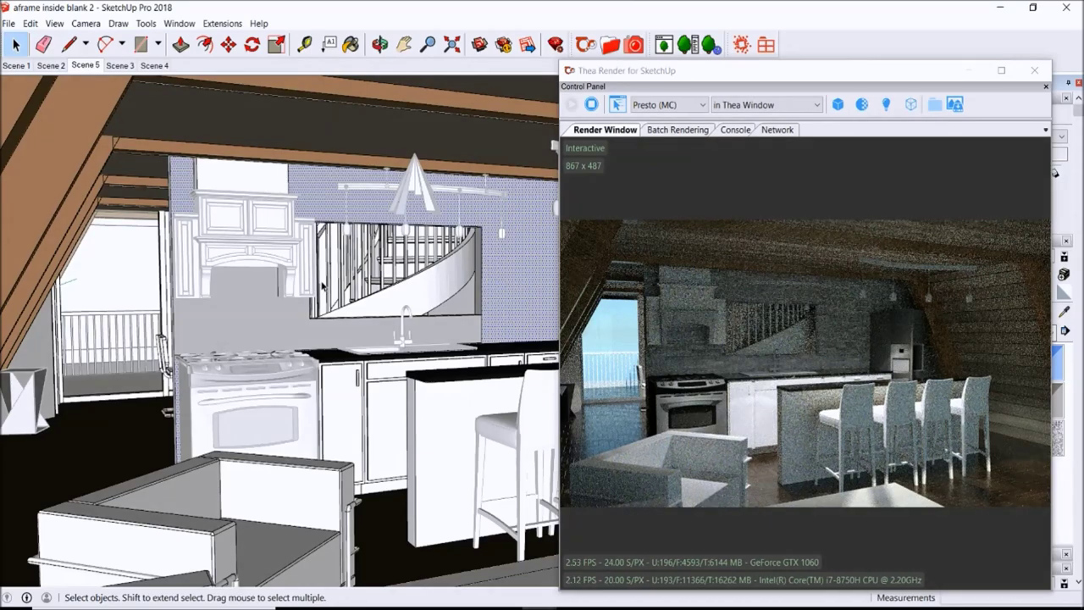
left_click(439, 423)
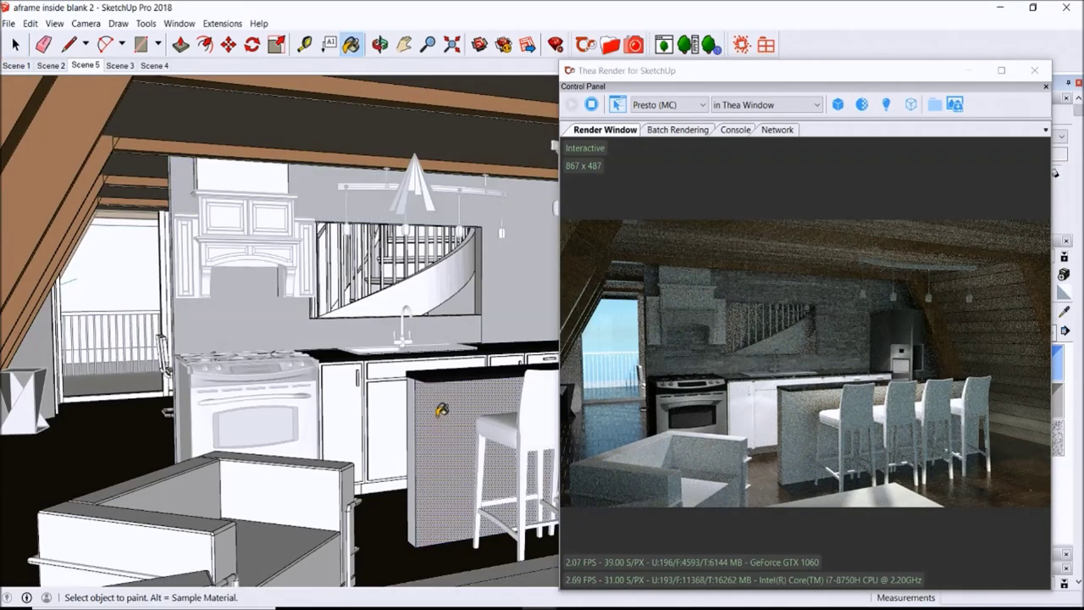
scroll(440, 415, "up", 3)
mouse_move(441, 415)
middle_mouse_down()
mouse_move(243, 325)
mouse_move(280, 356)
mouse_move(212, 338)
middle_mouse_up()
key("b")
left_click(85, 66)
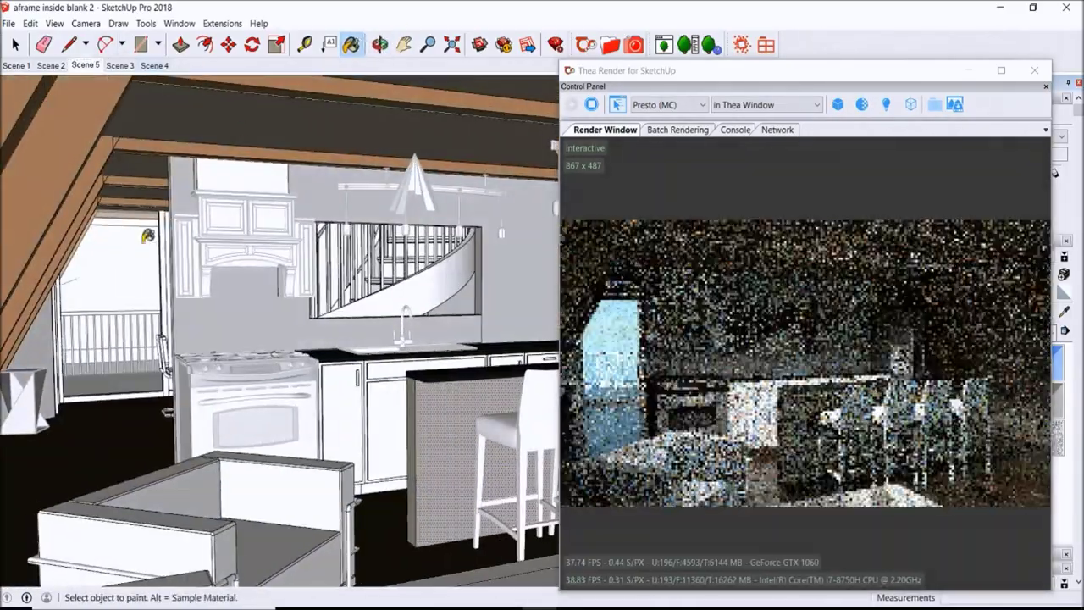
left_click(18, 45)
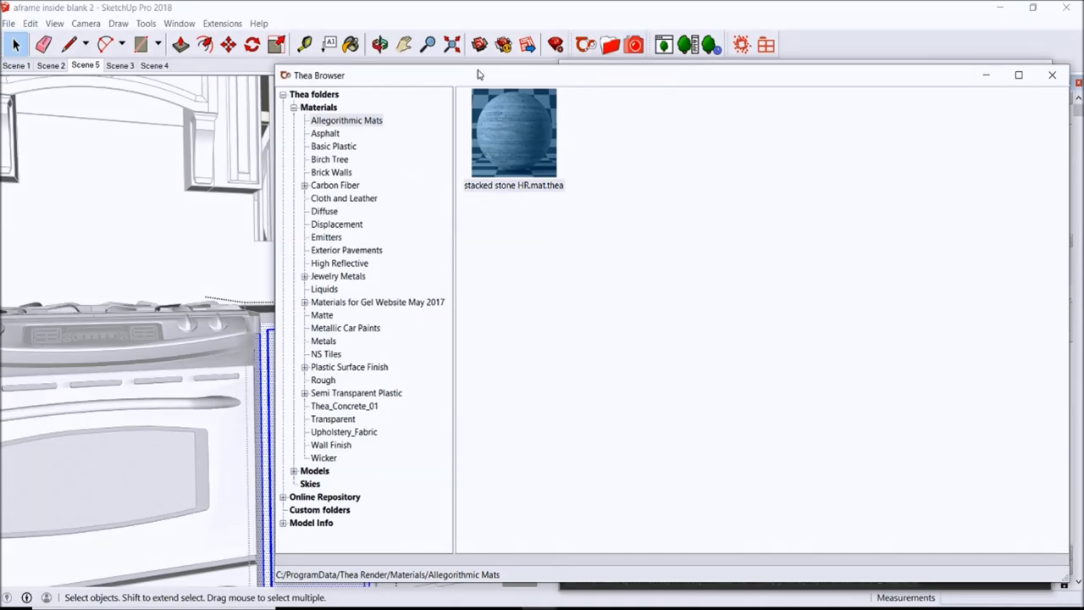
- Load the Diffuse_White material from the Thea Browser's Diffuse folder
left_click(986, 75)
left_click(187, 468)
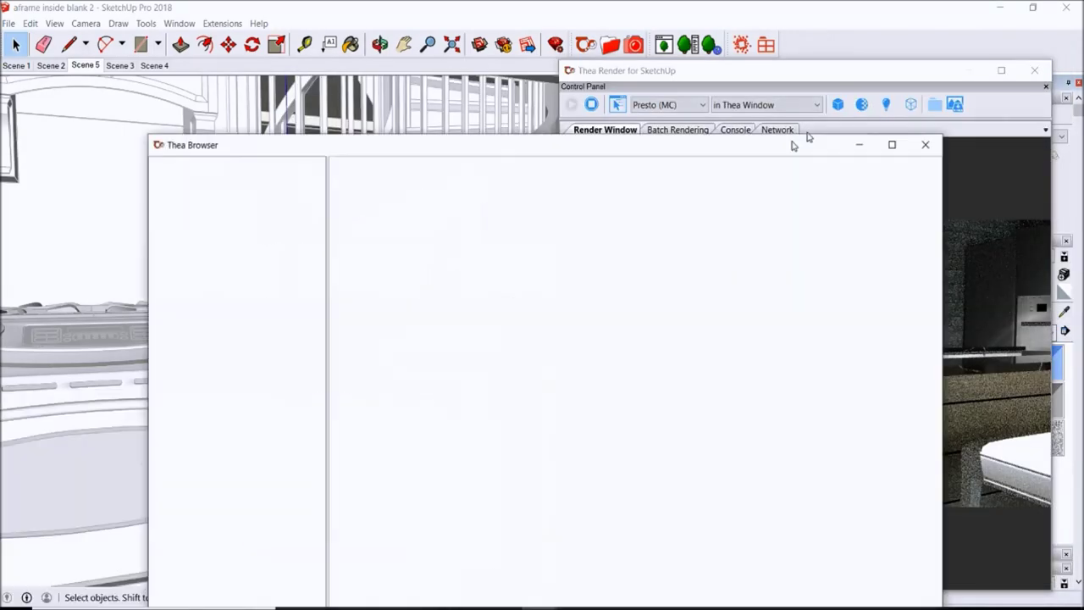
left_click_drag(802, 142, 931, 85)
left_click(327, 222)
left_click(623, 246)
double_click(623, 246)
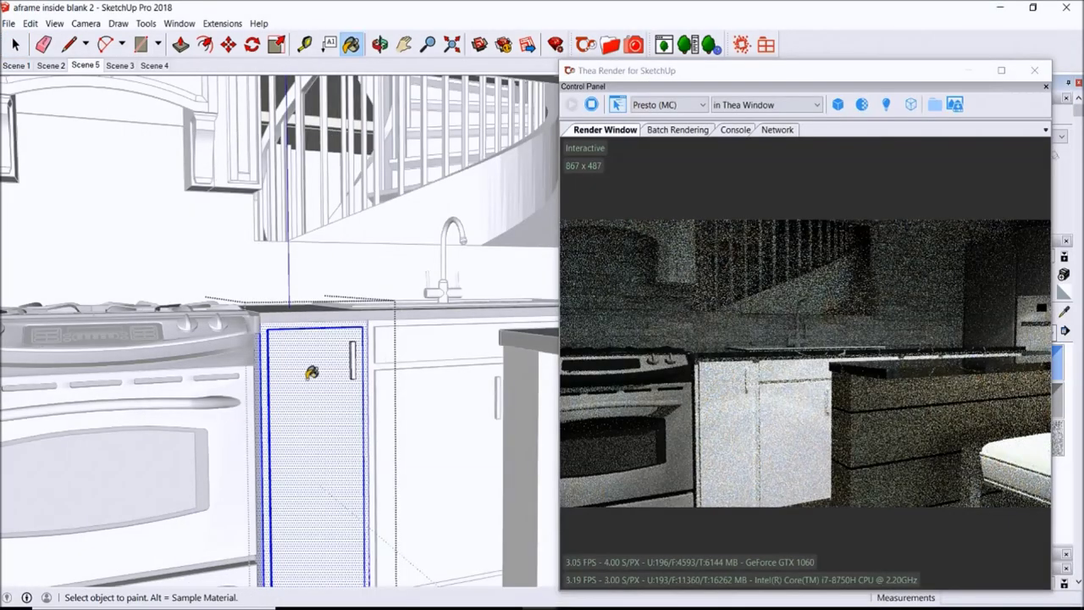
scroll(464, 305, "up", 2)
scroll(464, 306, "up", 2)
- Reverse the faces of the cabinet drawer front
left_click(419, 329)
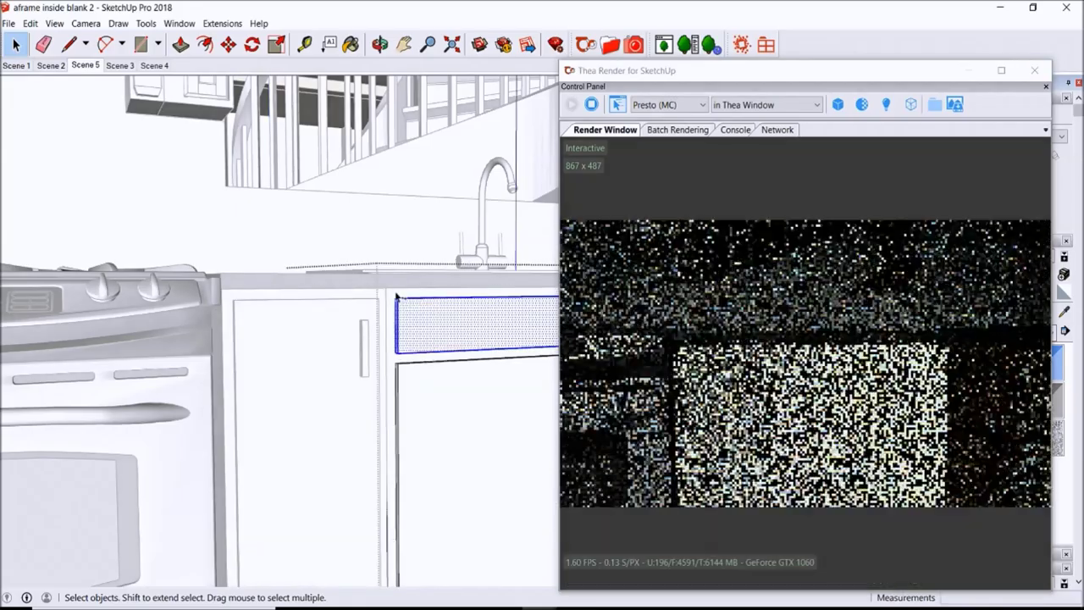
left_click(351, 44)
right_click(423, 312)
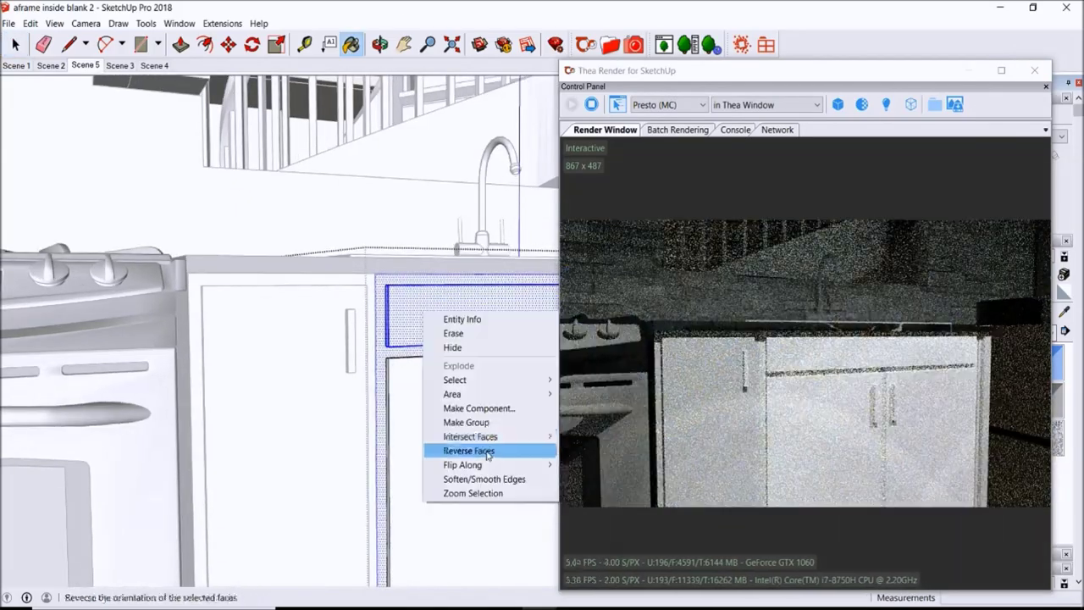
left_click(468, 451)
- Paint the lower cabinet doors Diffuse_White
key("space")
left_click(440, 457)
left_click(351, 44)
scroll(505, 391, "up", 2)
mouse_move(505, 391)
middle_mouse_down()
mouse_move(368, 356)
mouse_move(426, 201)
middle_mouse_up()
key("space")
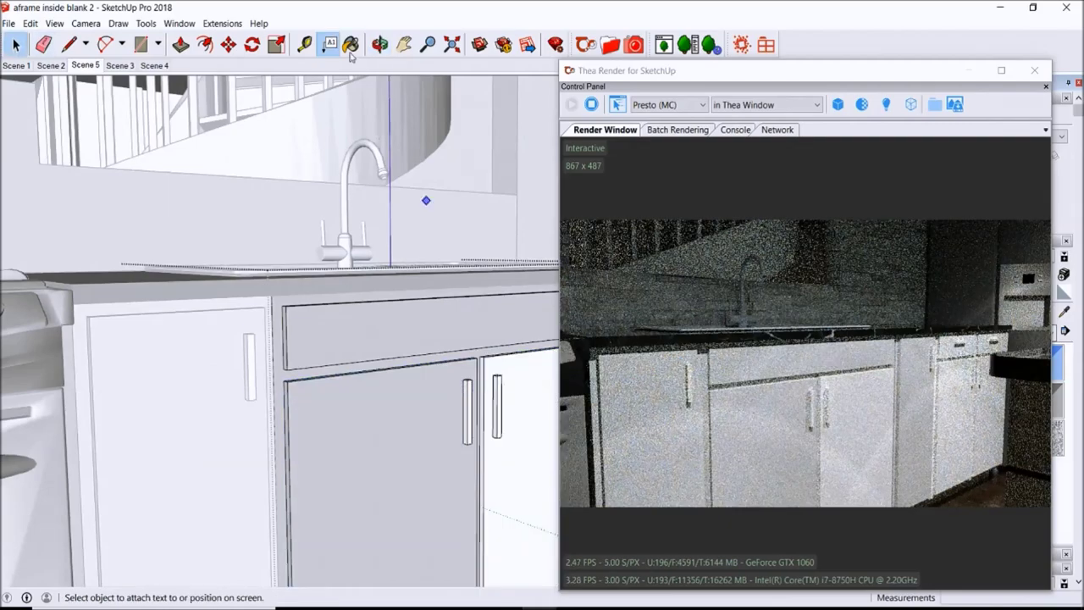
left_click(350, 50)
scroll(508, 381, "up", 1)
key("space")
- Give the left door handle the Galvanized 01 metal from the Metals folder
left_click(463, 416)
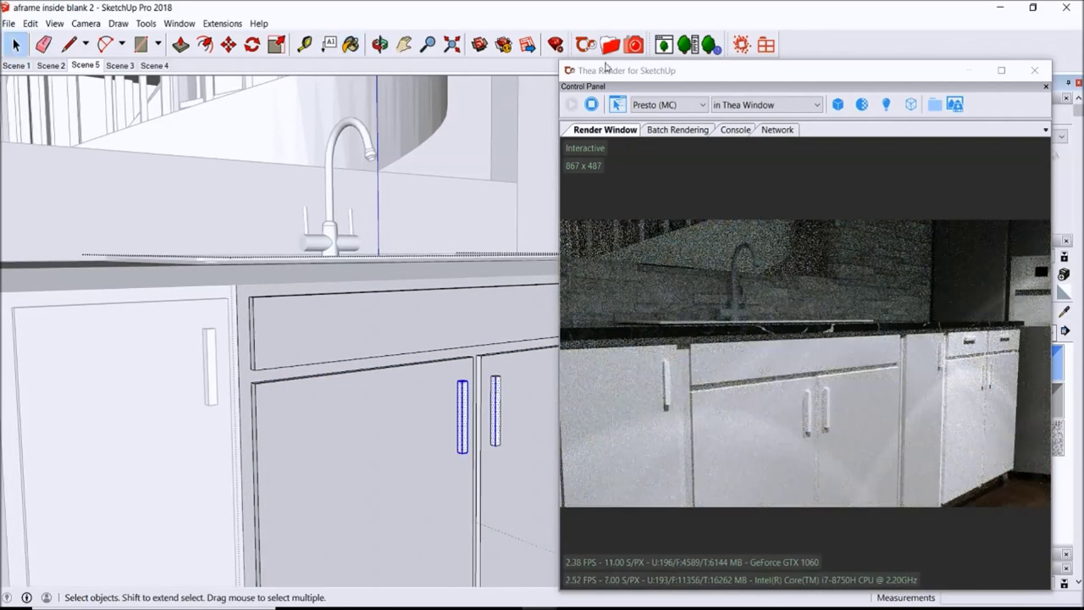
left_click(610, 44)
left_click(327, 352)
left_click(515, 258)
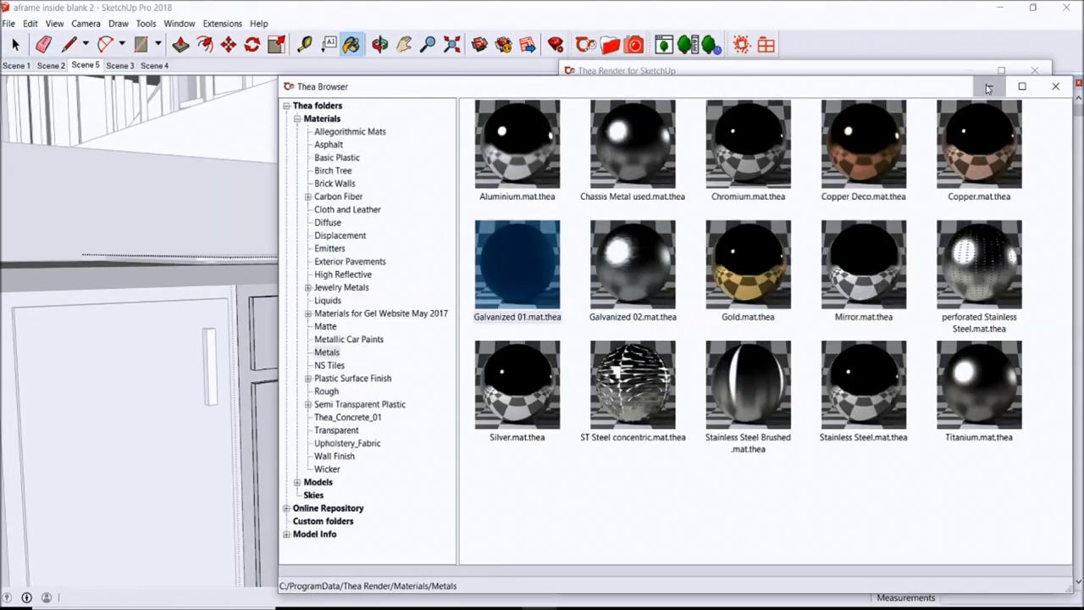
left_click(988, 88)
- Bring the stove knobs into view and browse the Plastic Surface Finish and Emitters folders
scroll(244, 356, "up", 1)
scroll(244, 356, "up", 2)
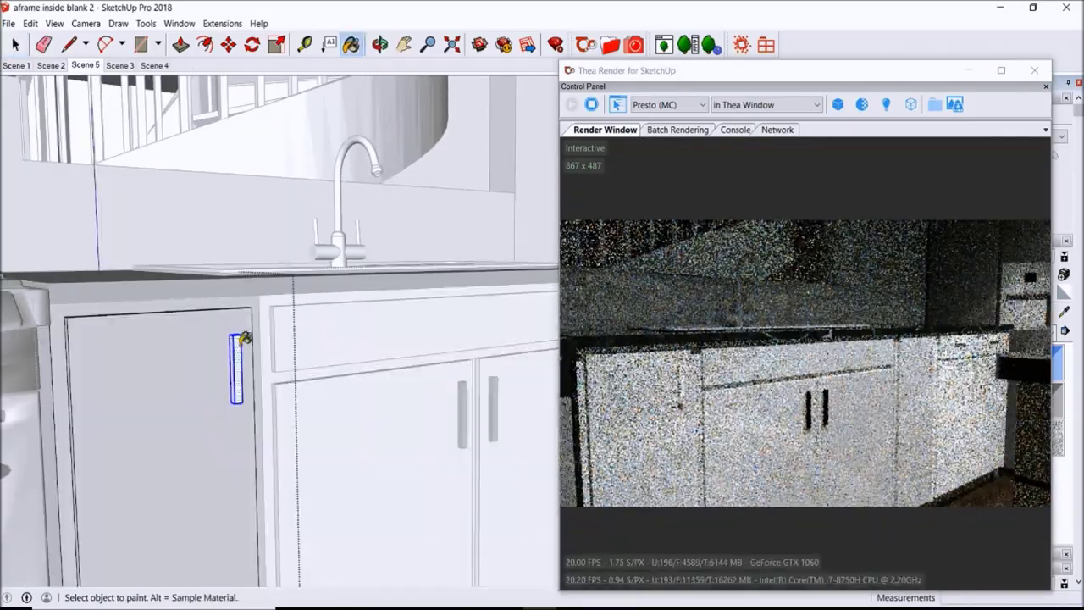
scroll(244, 339, "down", 5)
middle_click_drag(244, 339, 440, 334)
scroll(440, 335, "up", 5)
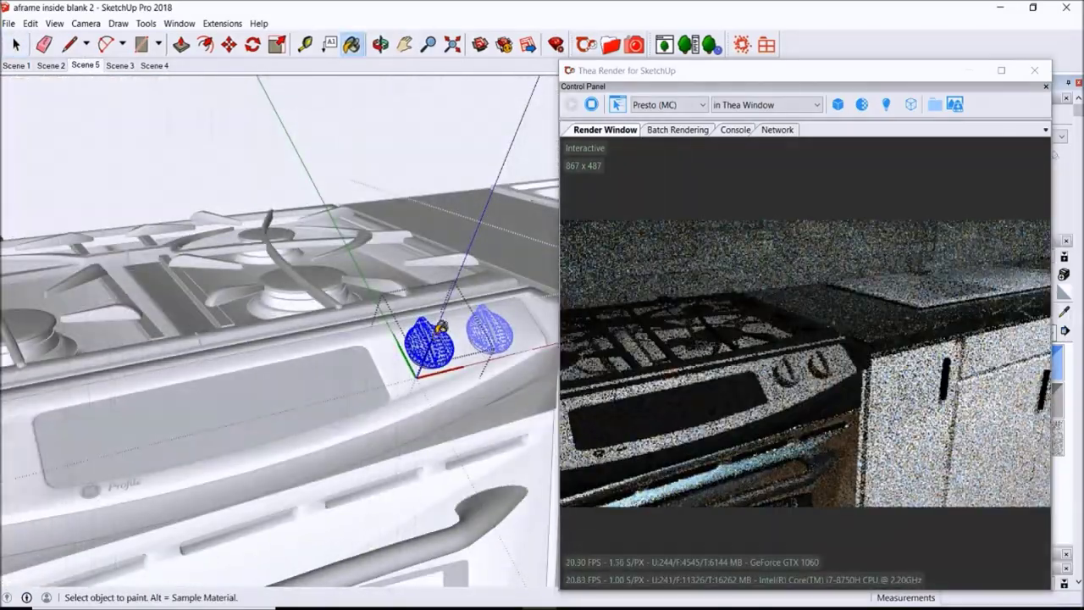
scroll(440, 335, "up", 2)
scroll(433, 337, "up", 2)
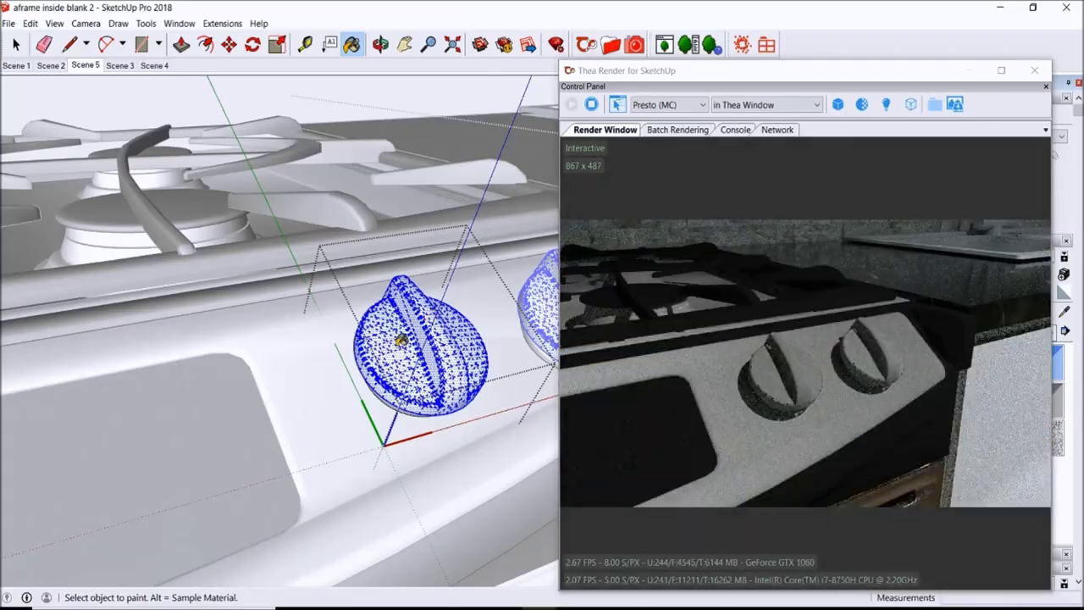
scroll(402, 339, "down", 3)
scroll(391, 336, "up", 3)
middle_click_drag(392, 337, 439, 498)
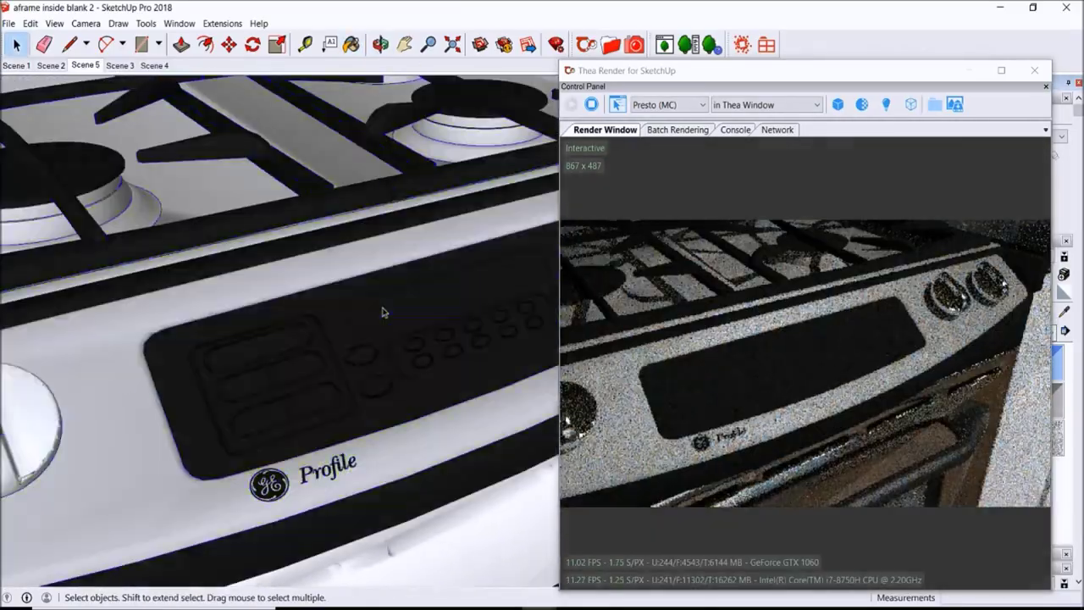
key("Left")
key("Left")
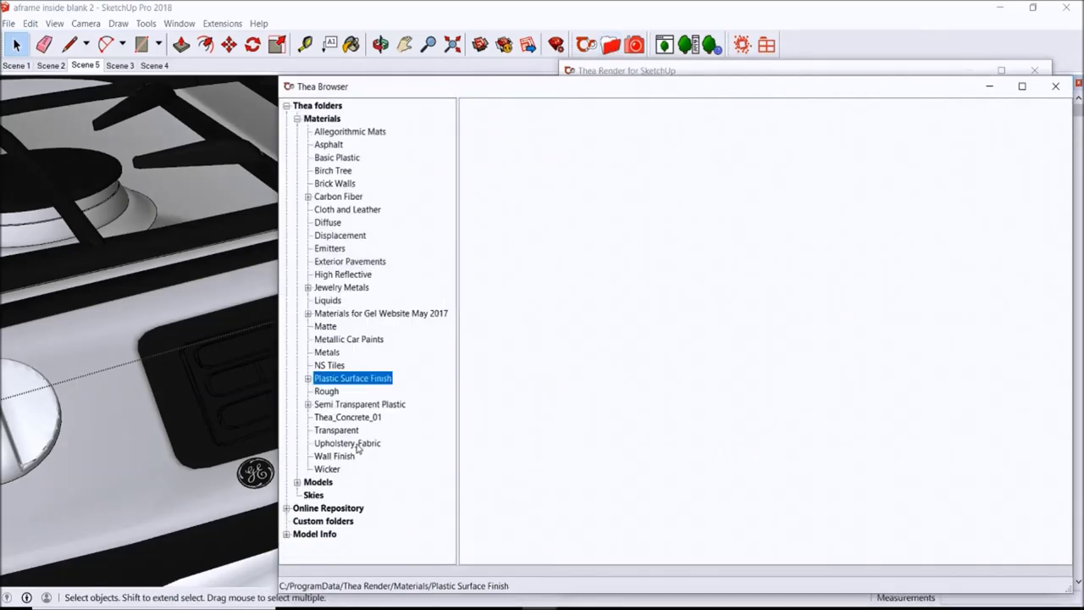
left_click(339, 248)
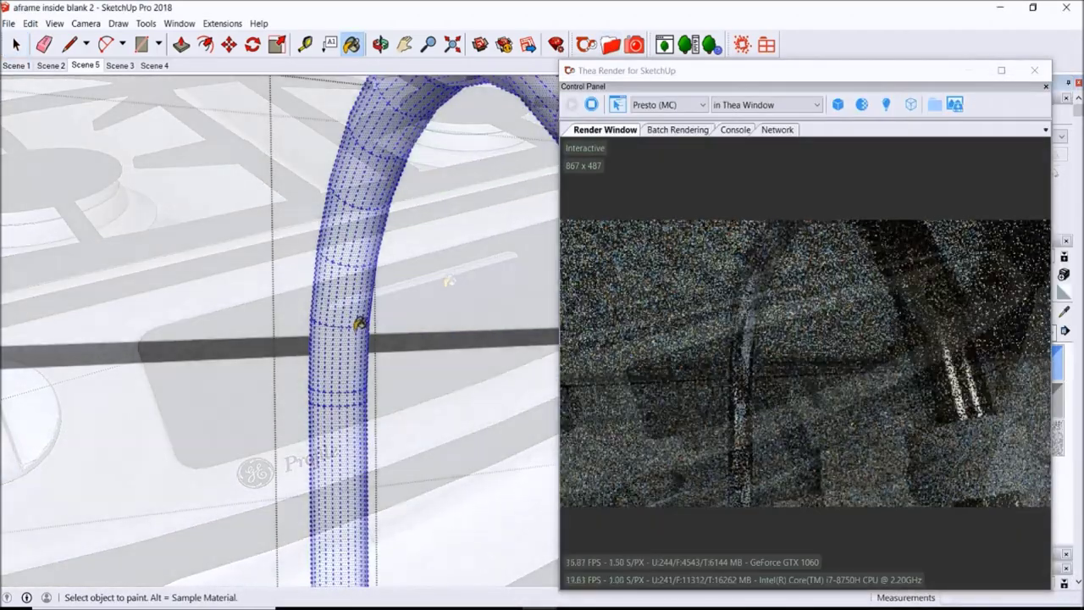
scroll(360, 324, "down", 5)
- Make the faucet metallic and reverse the sink's faces
key("space")
left_click(357, 472)
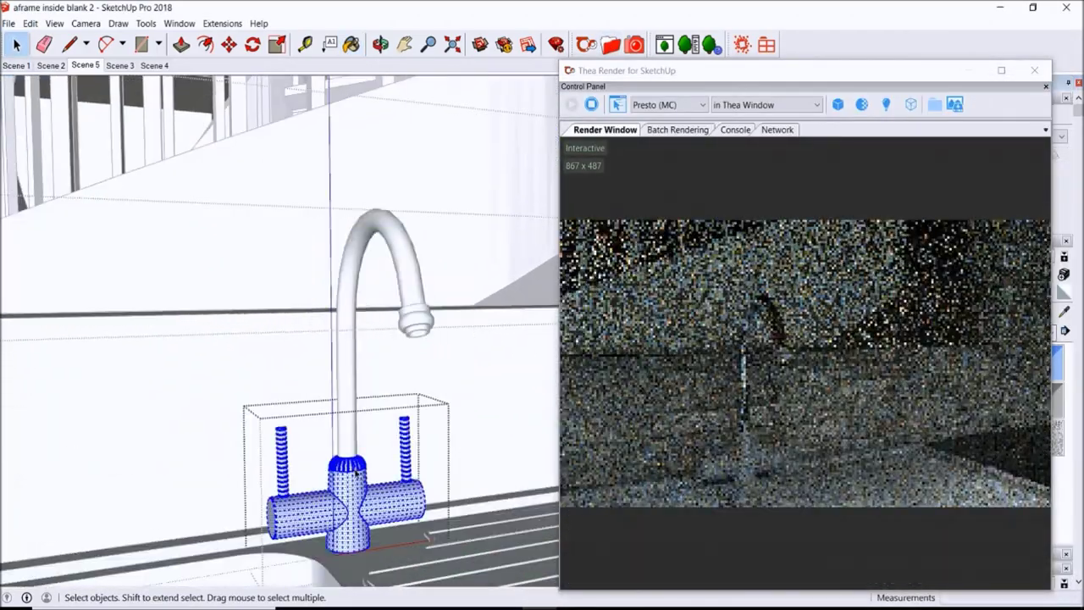
left_click(348, 49)
scroll(317, 489, "up", 1)
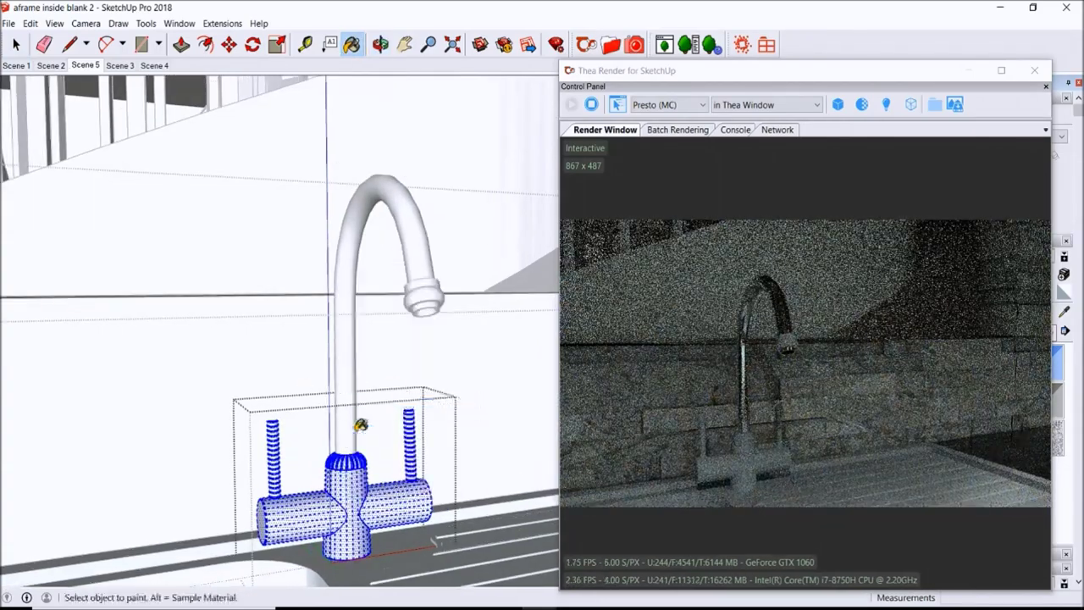
scroll(361, 426, "down", 3)
left_click(29, 44)
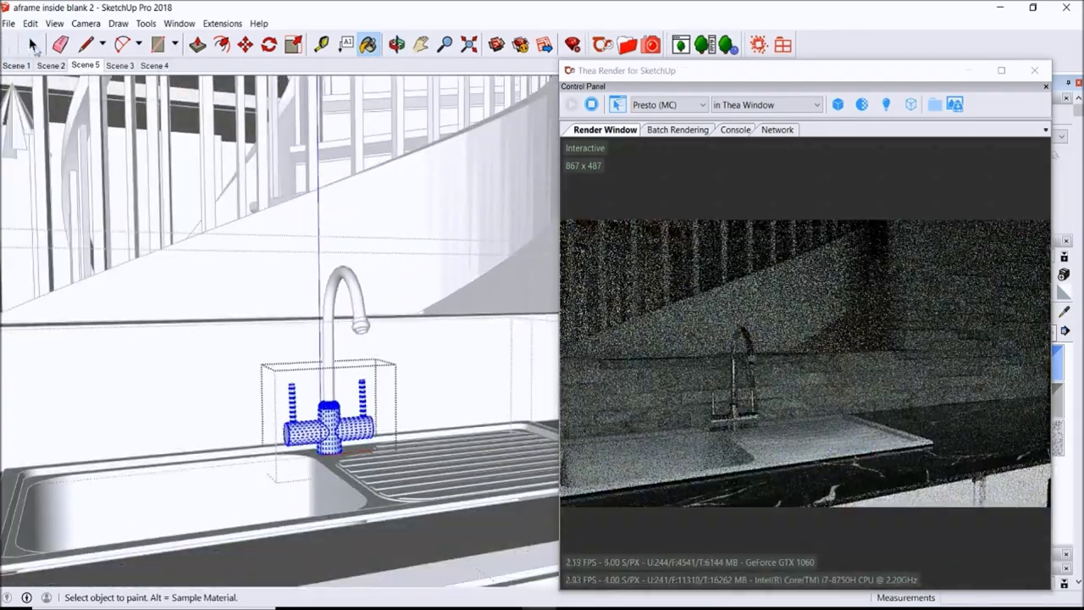
left_click(303, 475)
key("b")
scroll(302, 470, "up", 2)
right_click(349, 474)
scroll(453, 385, "down", 1)
scroll(364, 475, "up", 2)
mouse_move(365, 475)
middle_mouse_down()
mouse_move(351, 505)
mouse_move(272, 537)
middle_mouse_up()
- In Scene 5, choose wood_05 varnished from the Online Repository's Wood (81-90) range
left_click(86, 65)
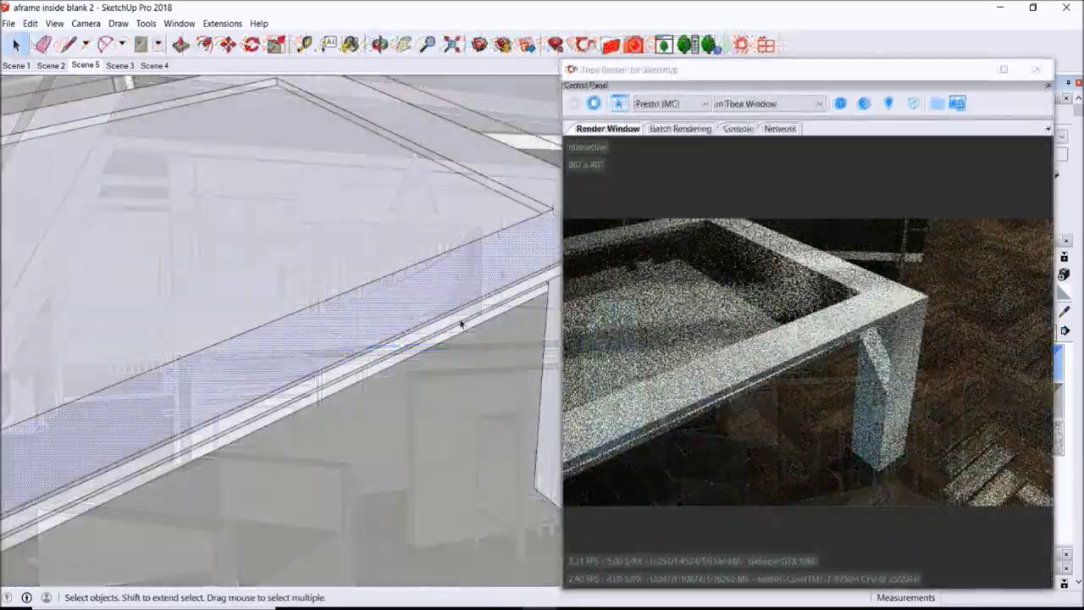
left_click(610, 46)
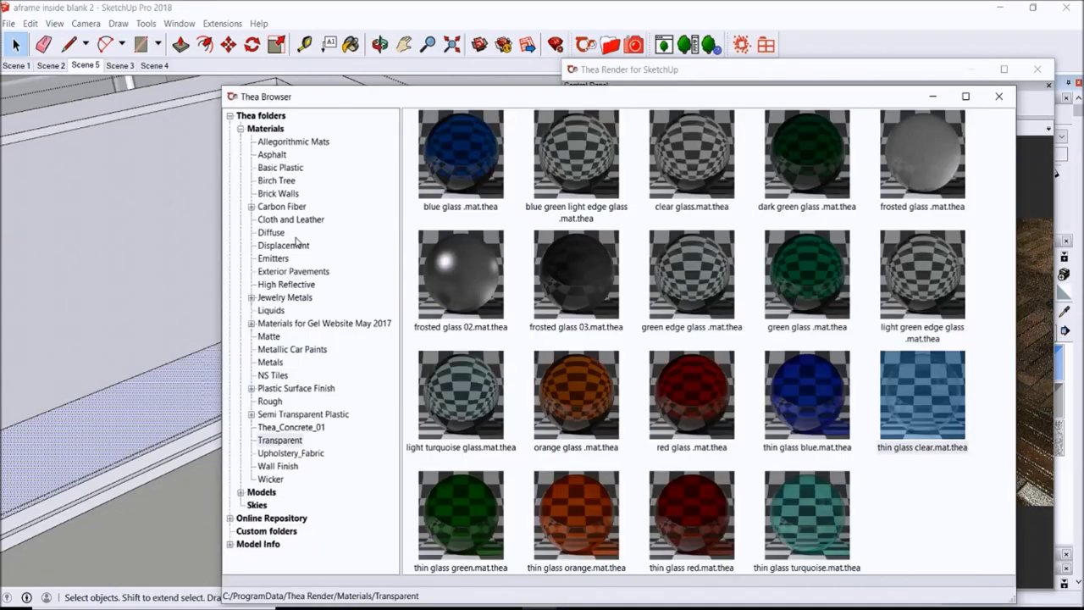
left_click(273, 232)
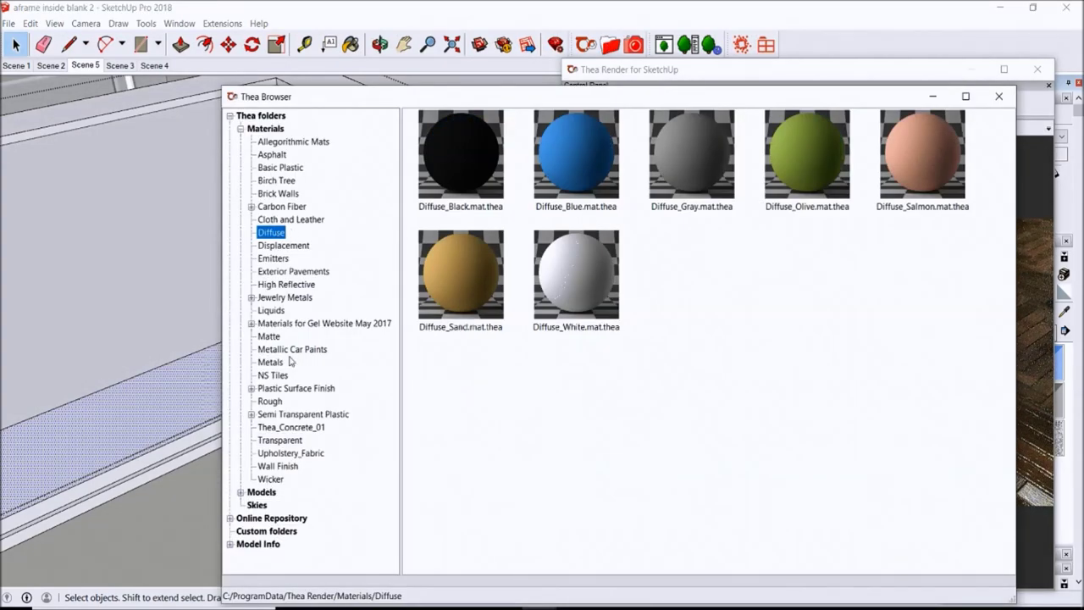
left_click(241, 128)
left_click(230, 167)
left_click(272, 480)
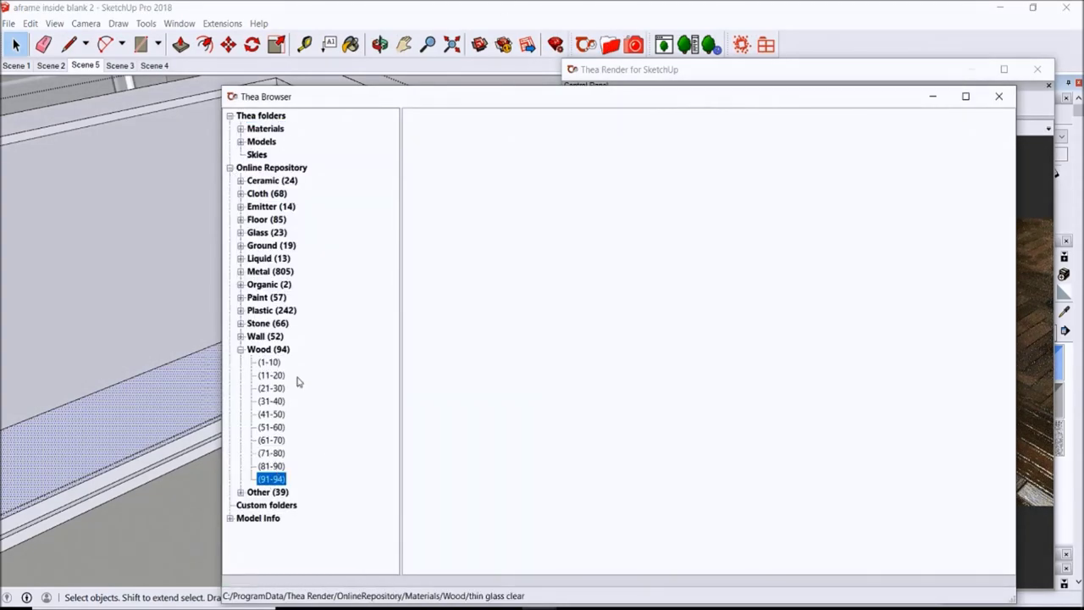
left_click(271, 466)
left_click(790, 145)
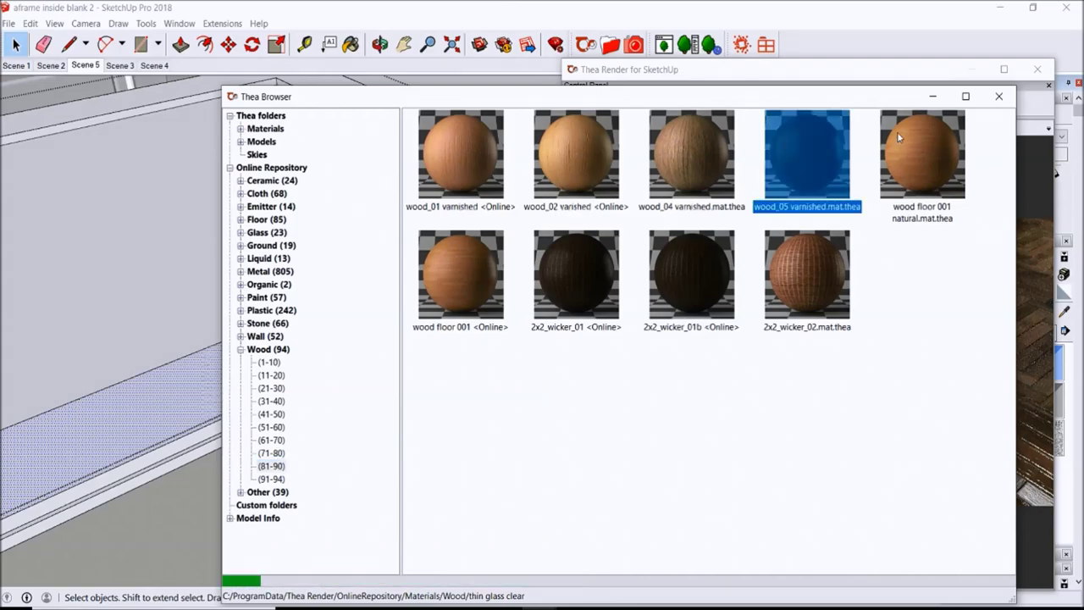
left_click(937, 98)
- Paint the table's edge band and legs with the dark wood_05 varnished material
left_click(501, 249)
scroll(361, 392, "down", 2)
scroll(533, 347, "down", 3)
scroll(447, 341, "down", 3)
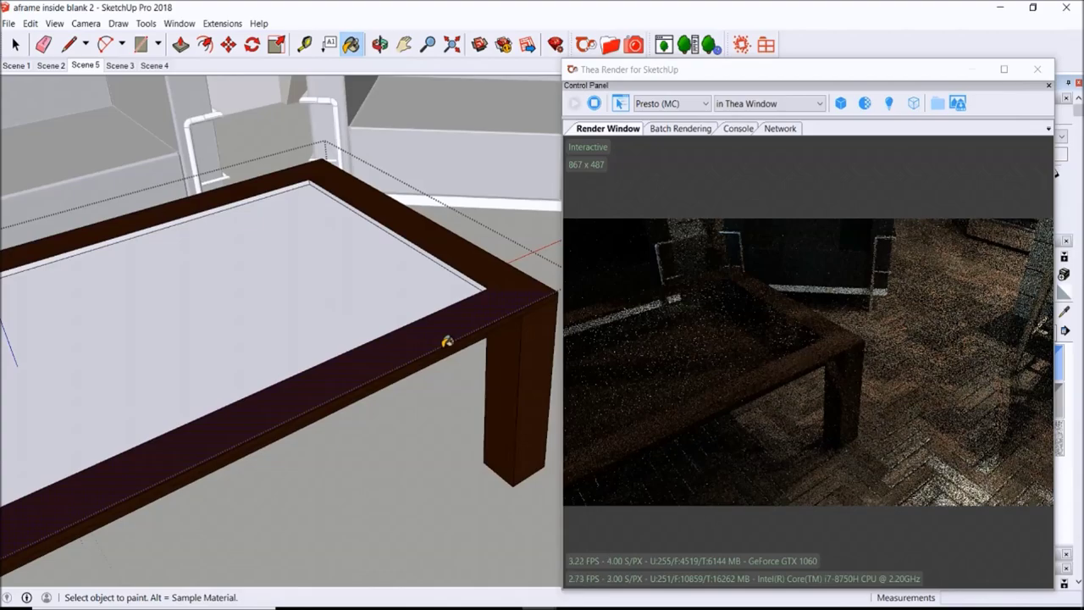
left_click(381, 44)
mouse_move(375, 302)
left_mouse_down()
mouse_move(287, 204)
mouse_move(356, 254)
left_mouse_up()
key("space")
key("b")
left_click(442, 442)
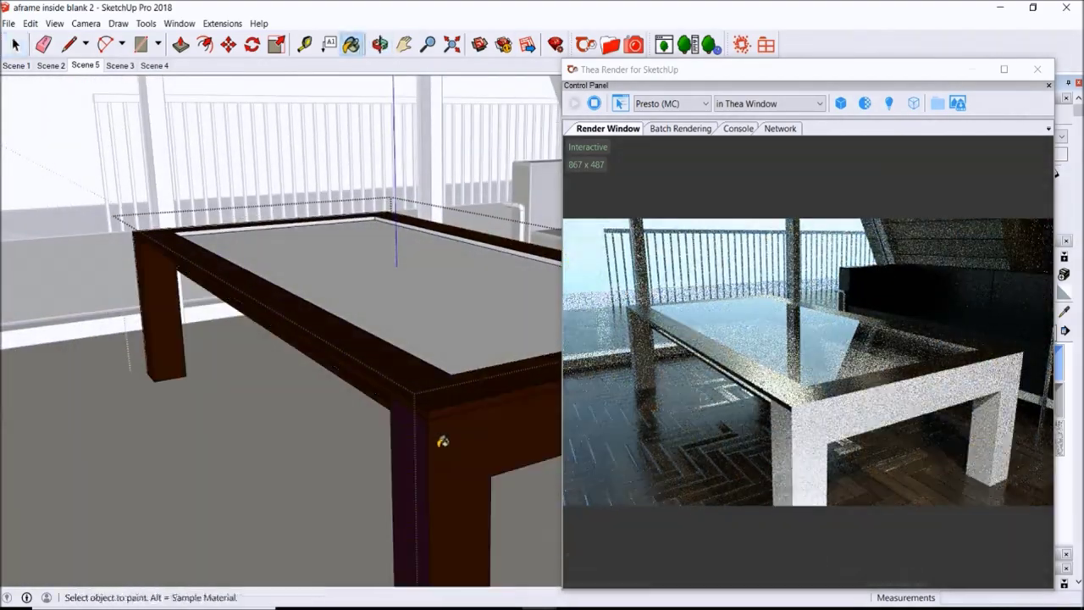
middle_click_drag(442, 442, 423, 242)
left_click(381, 44)
scroll(274, 302, "up", 3)
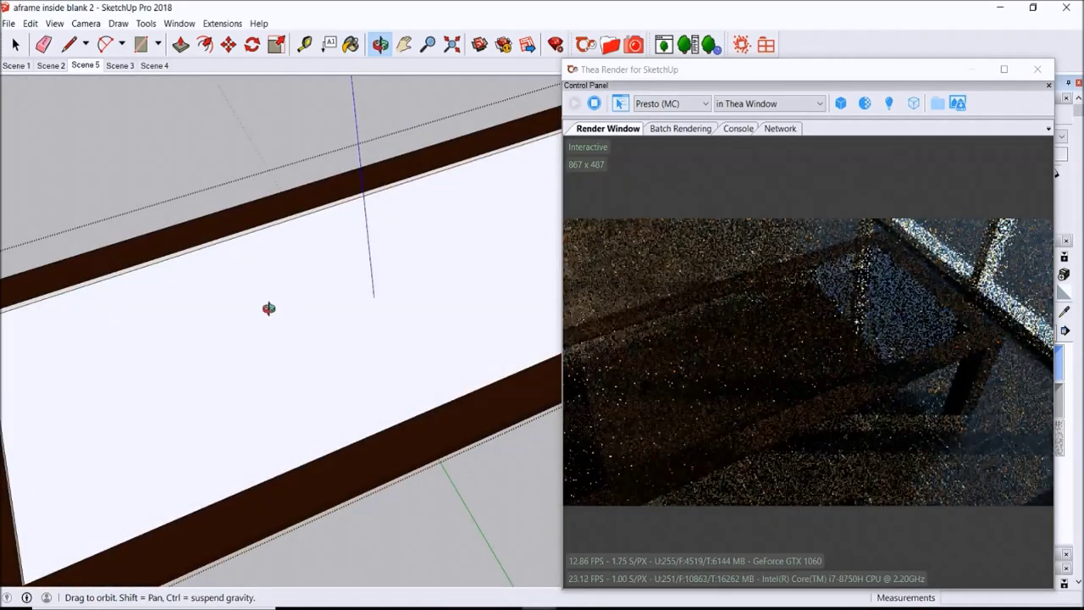
left_click_drag(274, 302, 359, 339)
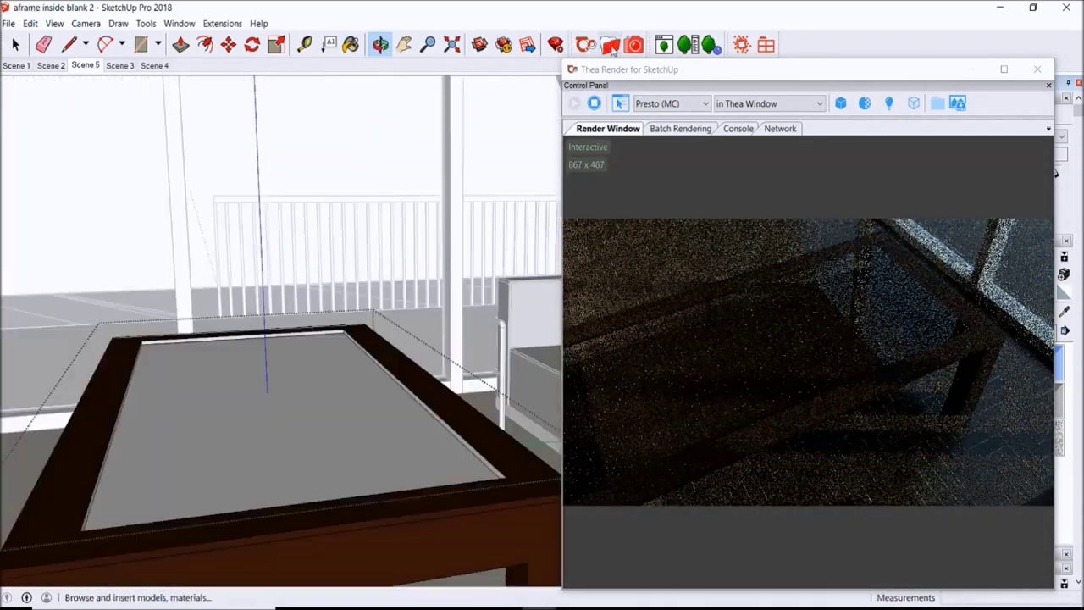
- Browse the Wood (41-50) down to Wood (1-10) ranges in the Thea material browser
left_click(663, 44)
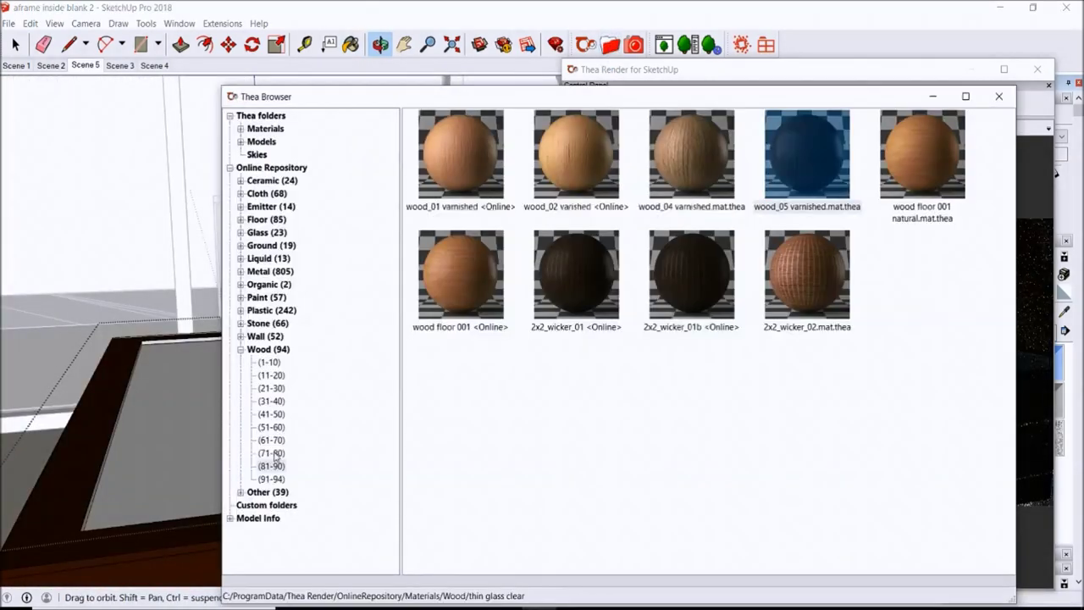
left_click(271, 413)
left_click(272, 400)
left_click(271, 388)
left_click(271, 375)
left_click(269, 362)
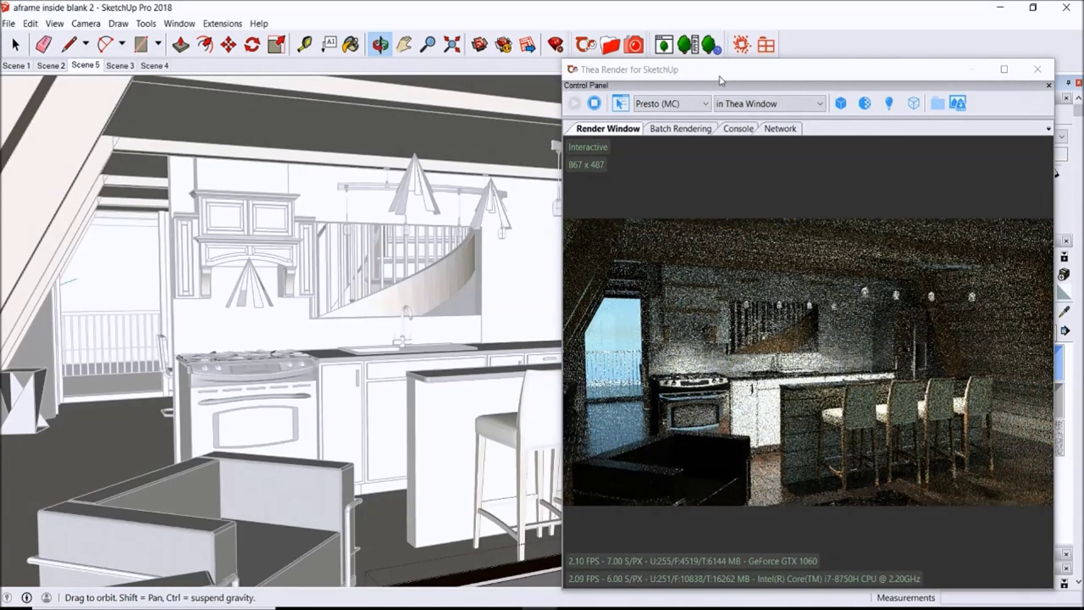
- Maximize the Thea Render for SketchUp window to show the wide kitchen render full screen
double_click(720, 72)
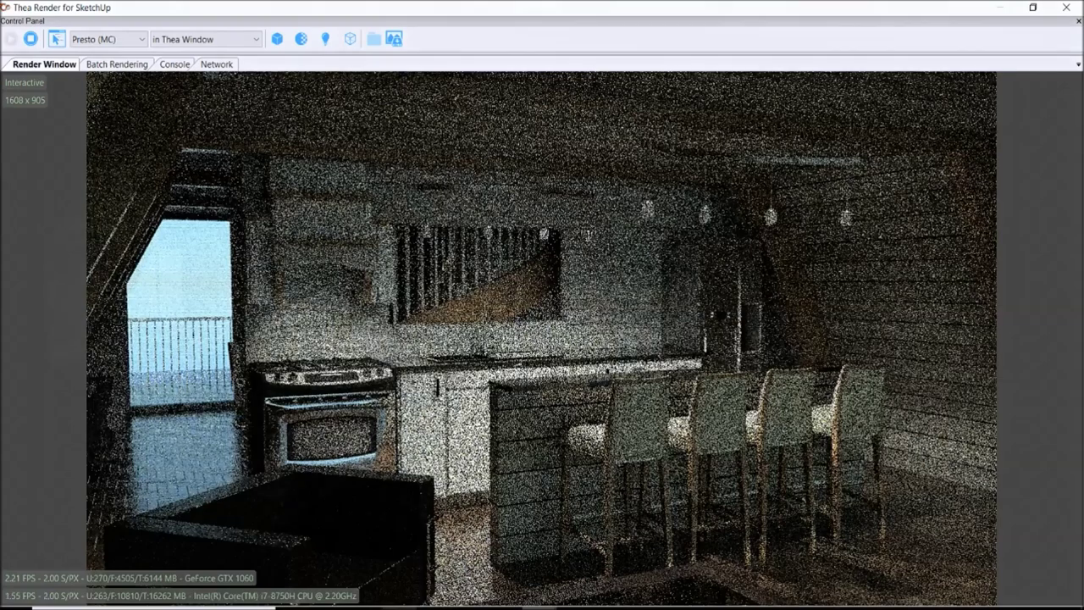